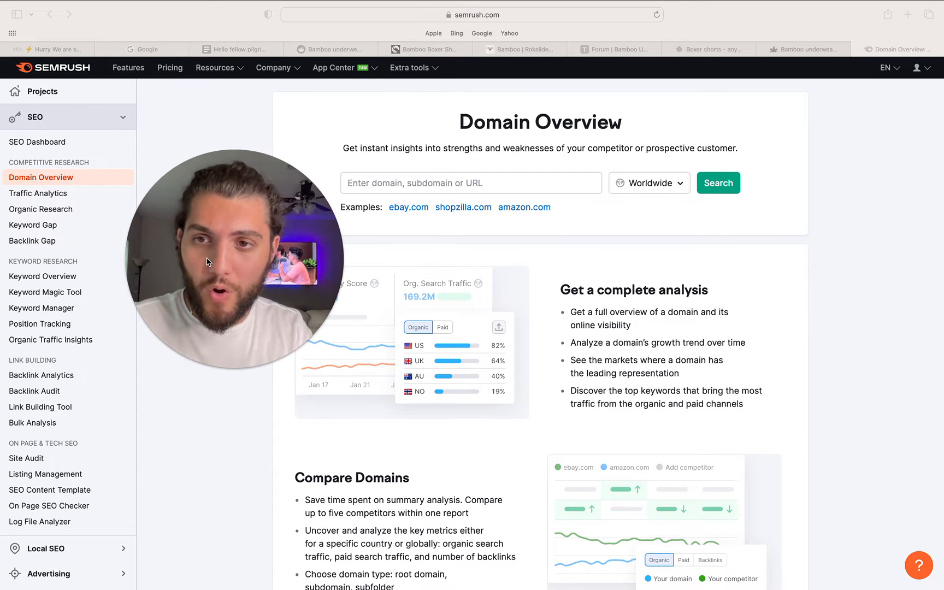
mouse_move(215, 329)
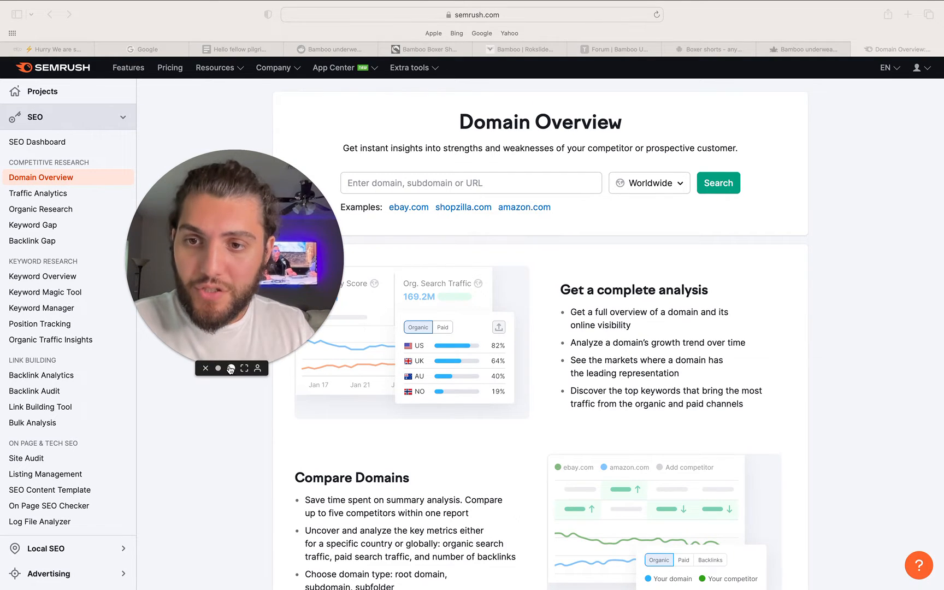
click(216, 368)
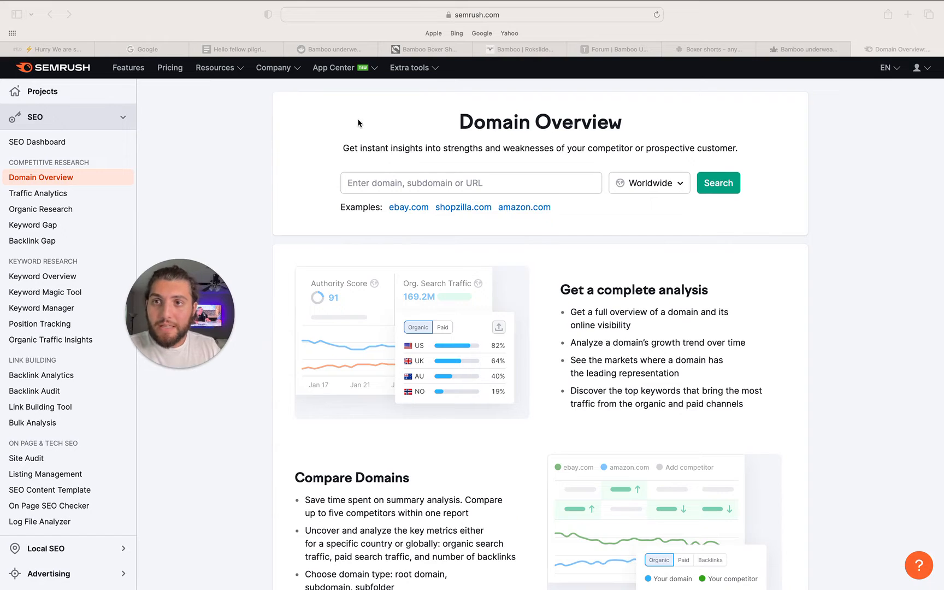
Look over the Nikos Bamboo Boxer Briefs product page on nikos.fit.
click(65, 49)
drag(186, 321, 320, 186)
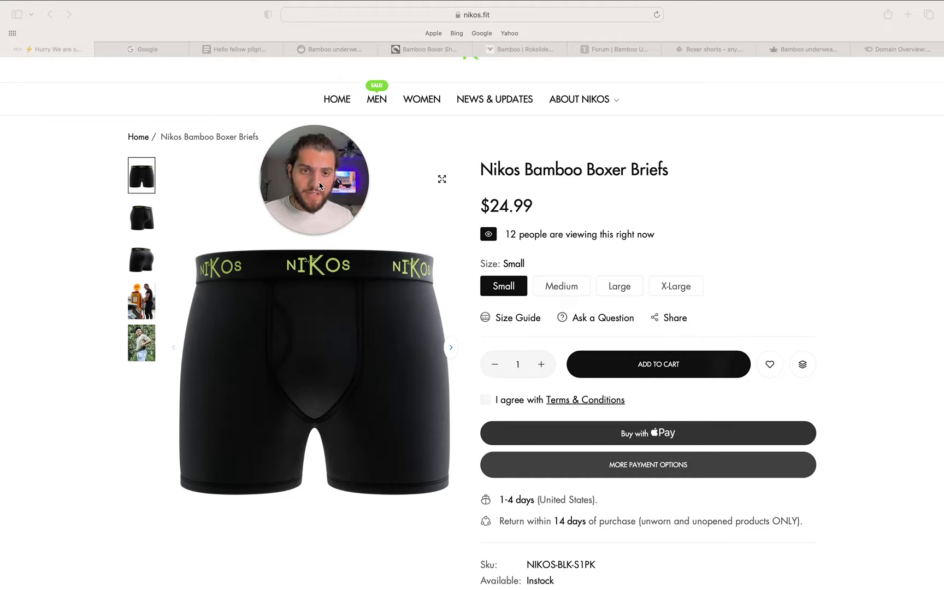
drag(319, 186, 787, 186)
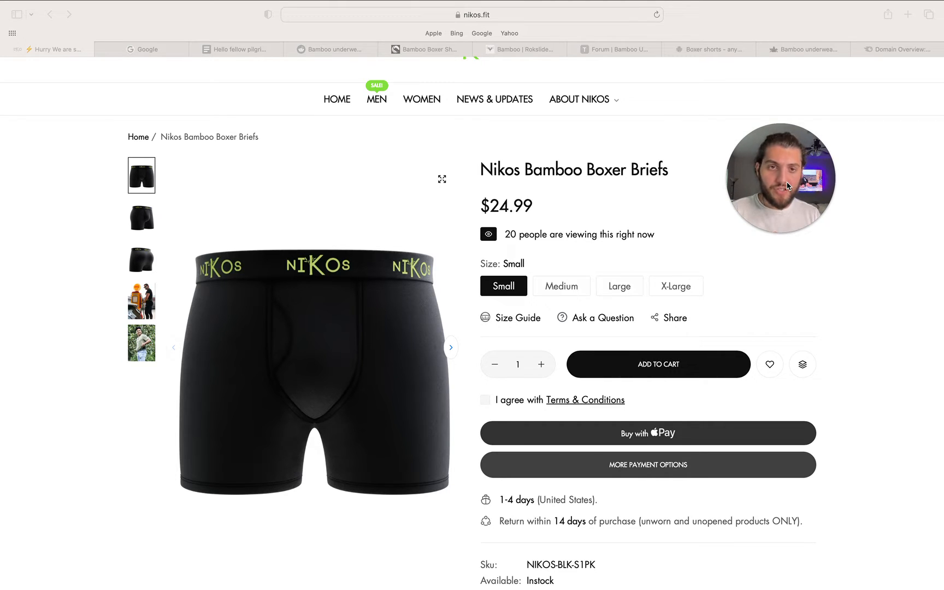
scroll(408, 259, up, 2)
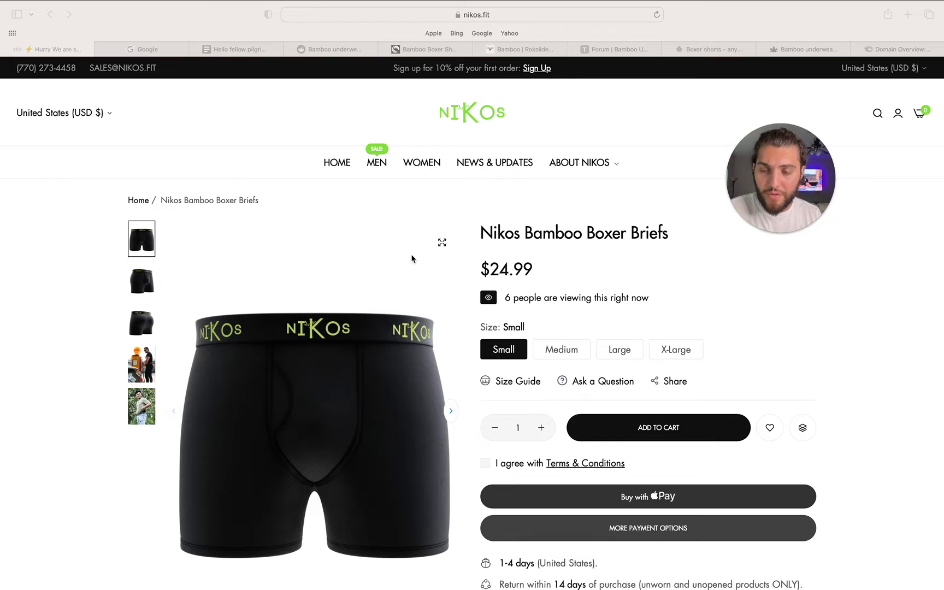
scroll(637, 285, down, 3)
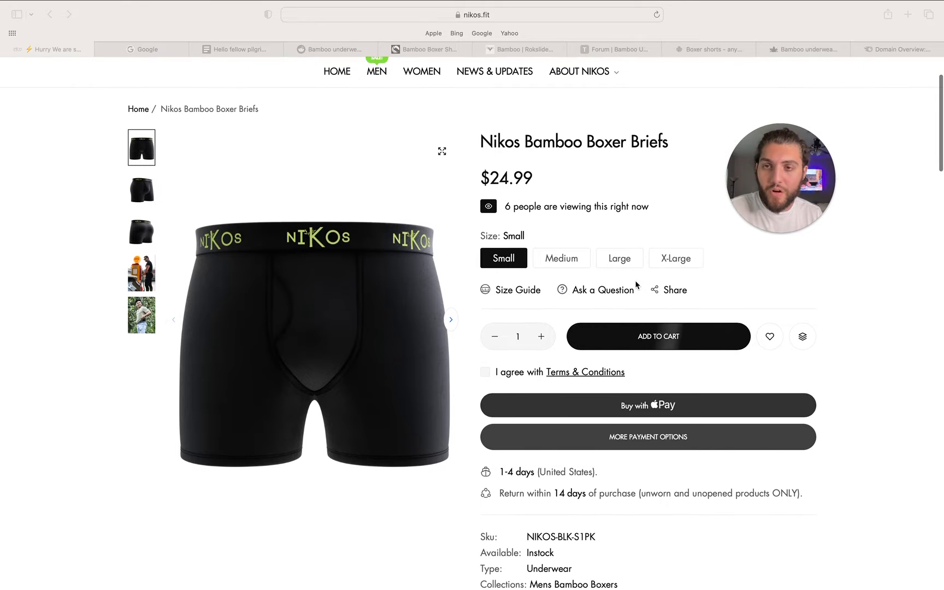
scroll(636, 285, up, 2)
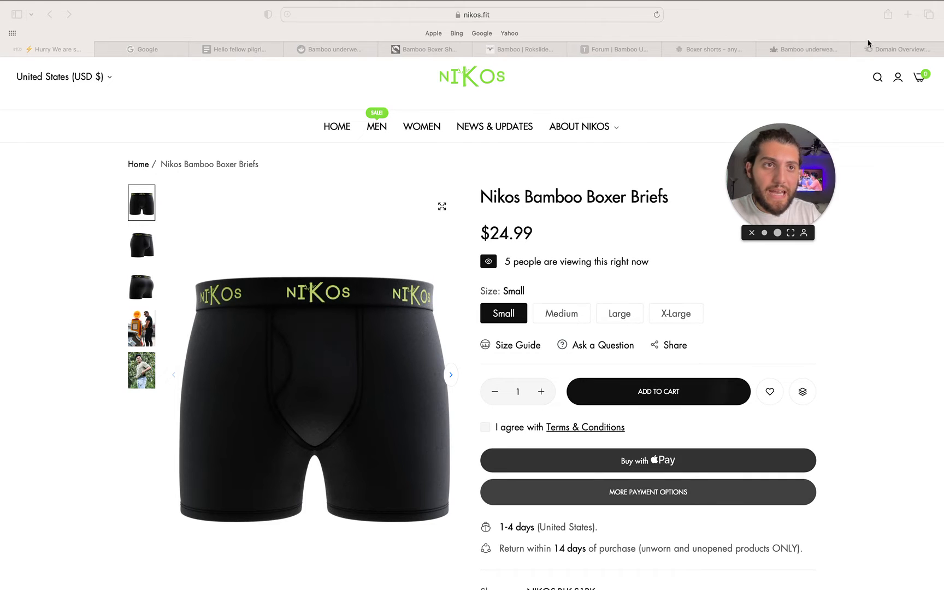
Switch to Semrush and run a worldwide Domain Overview for nikos.fit.
click(903, 50)
text(nikos.fit)
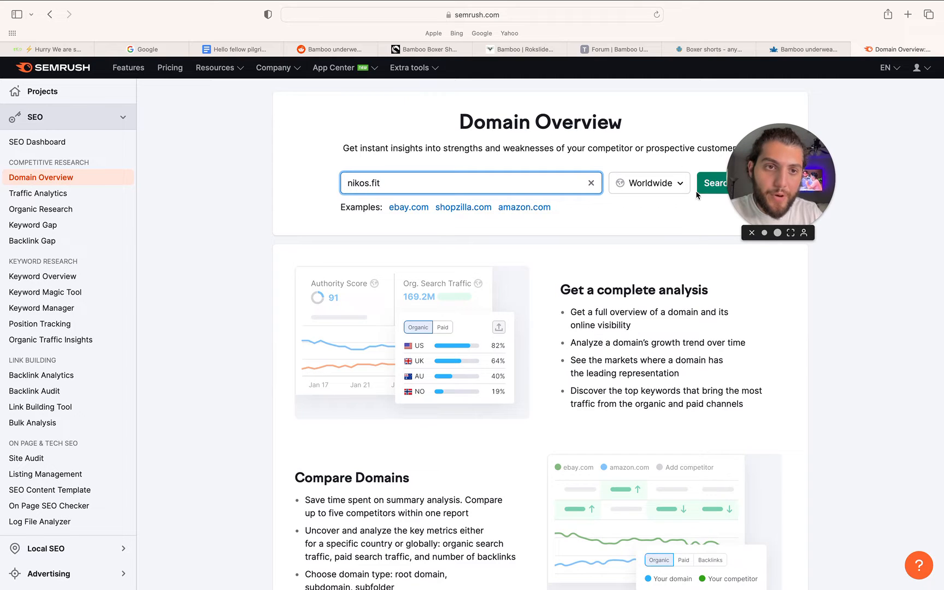
click(704, 189)
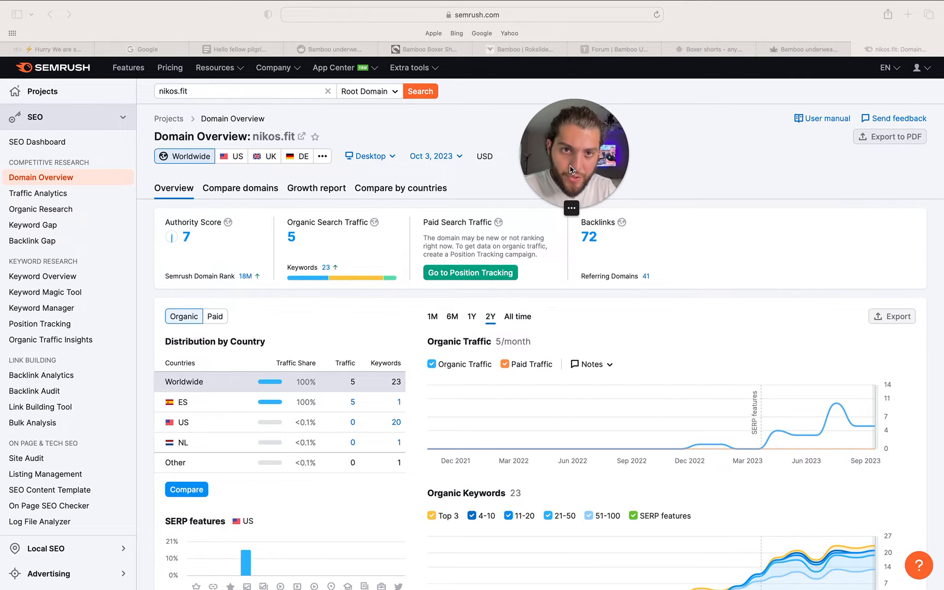
Open the full list of top organic keywords for nikos.fit and examine their positions, volumes and ranking pages.
scroll(416, 375, down, 10)
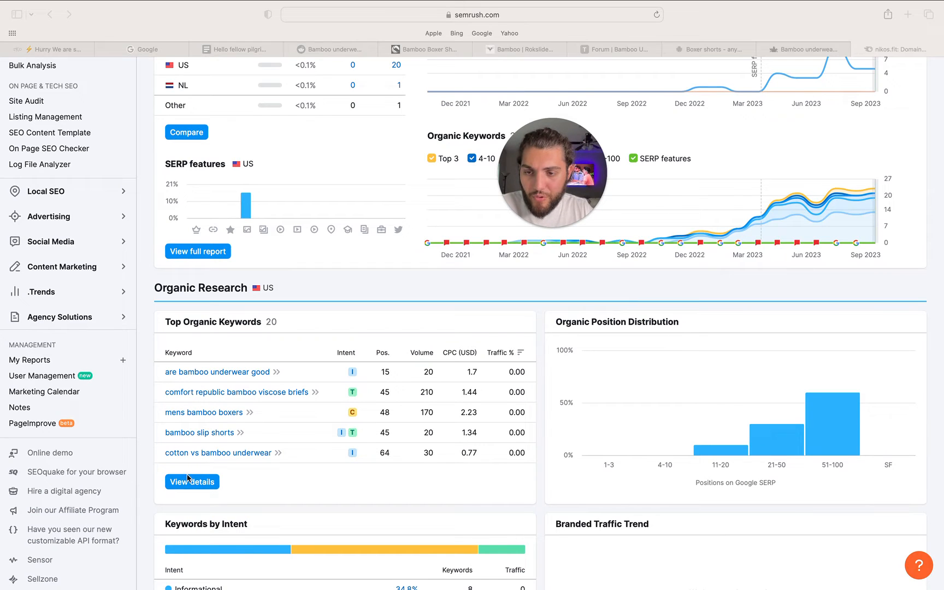
click(188, 479)
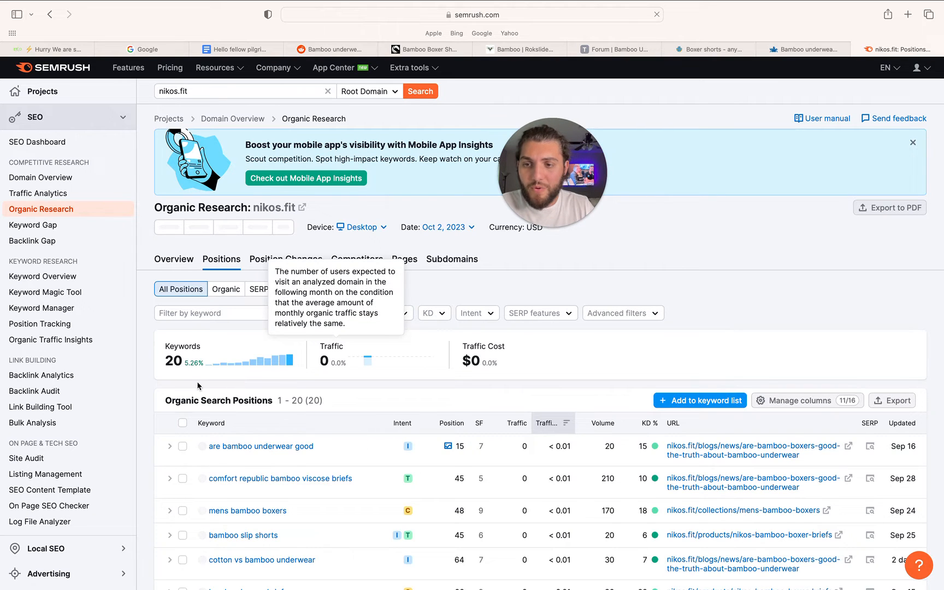
scroll(198, 386, down, 5)
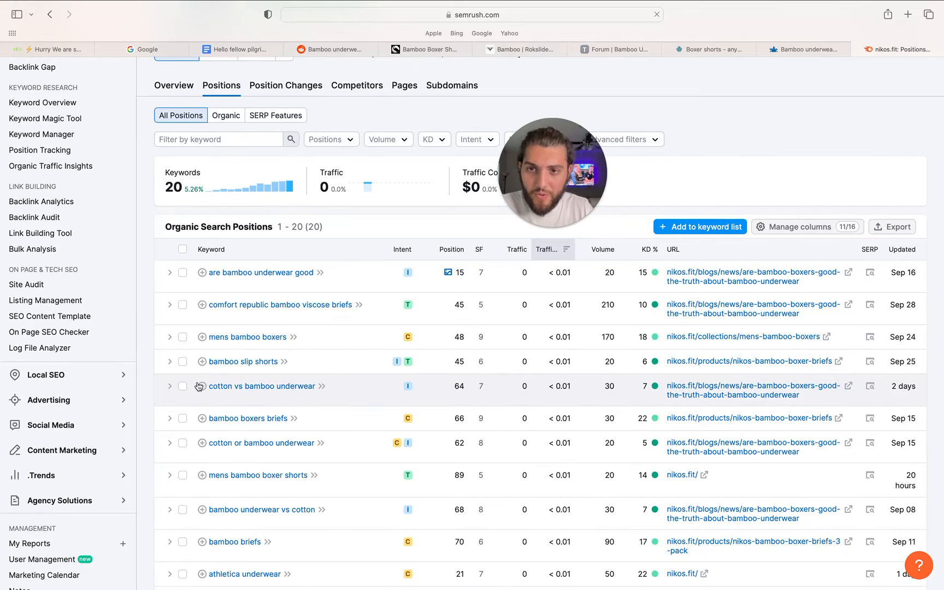
scroll(198, 386, down, 2)
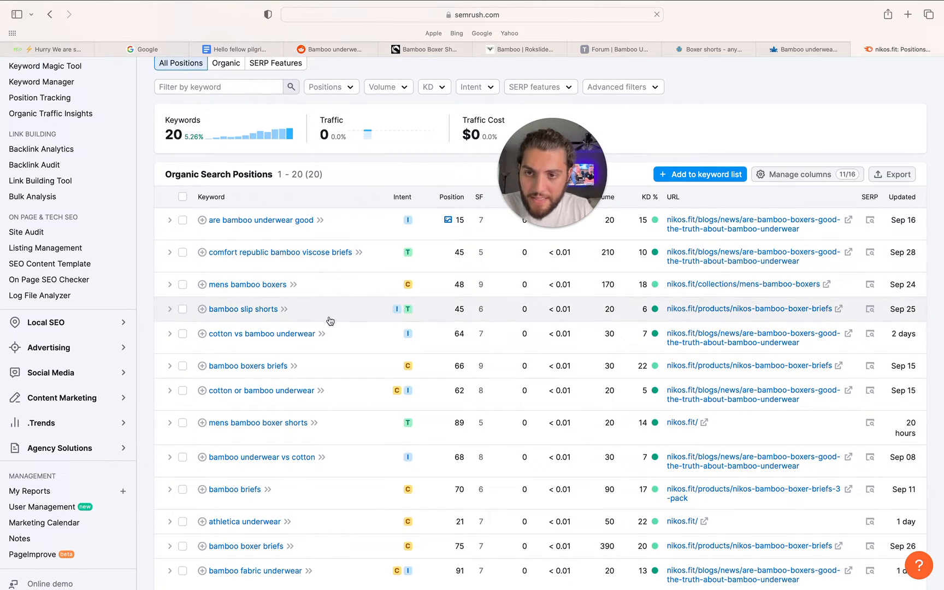
scroll(318, 380, down, 3)
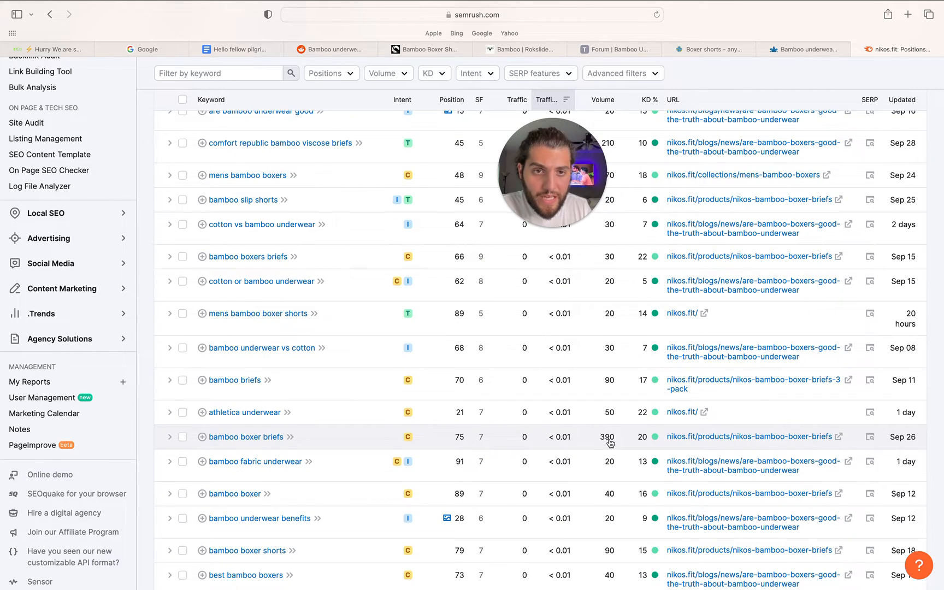
scroll(626, 375, up, 5)
scroll(626, 376, down, 15)
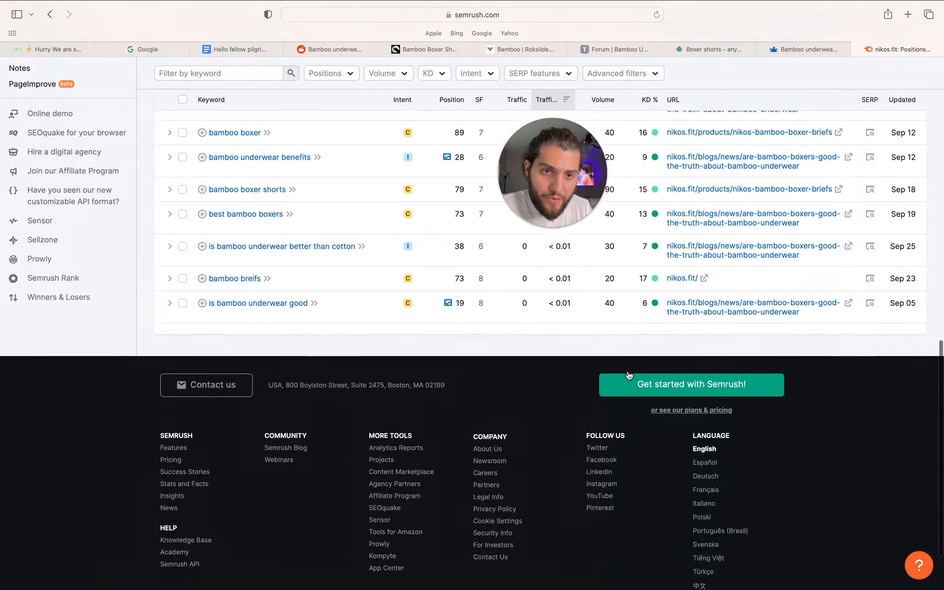
scroll(628, 376, up, 5)
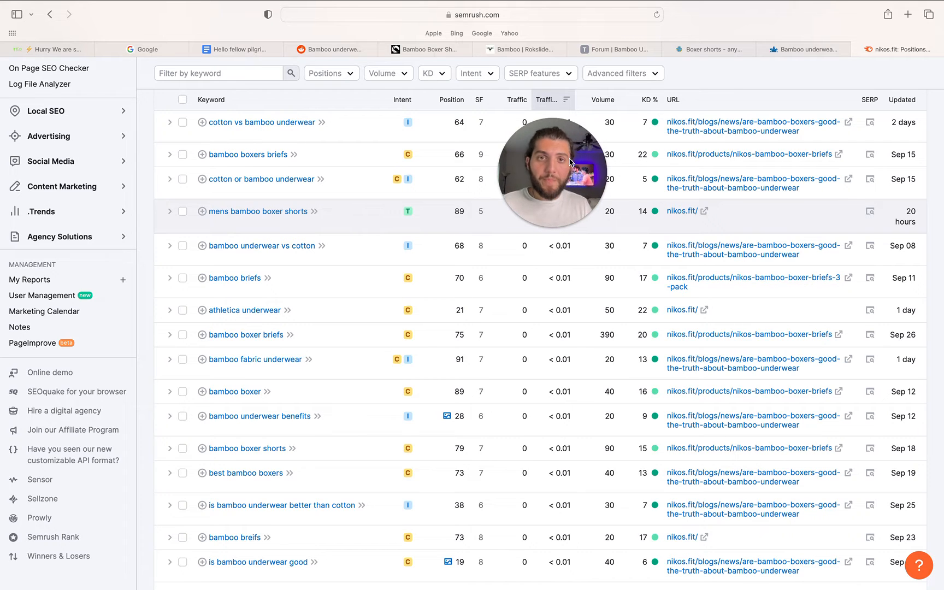
click(552, 225)
drag(613, 107, 469, 275)
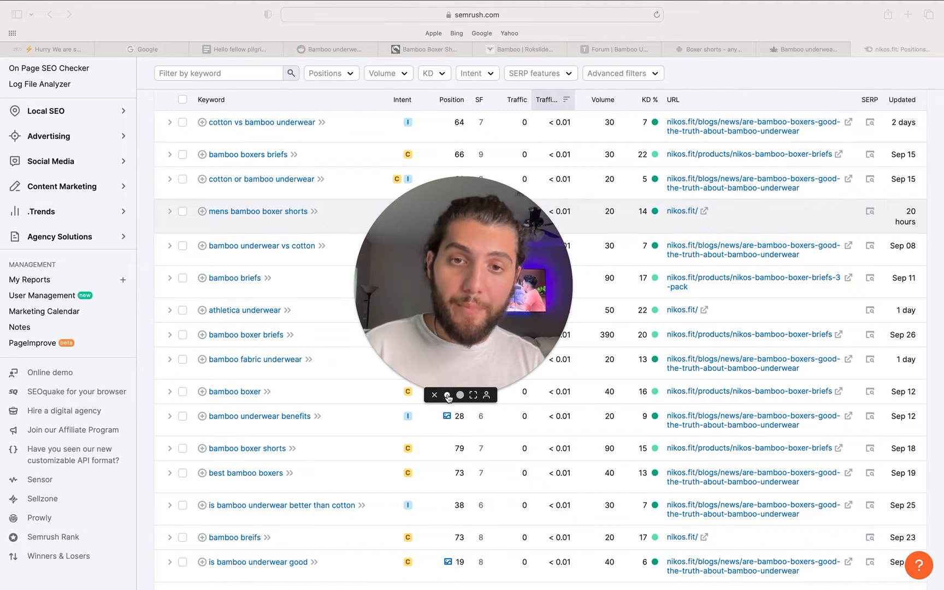
click(447, 395)
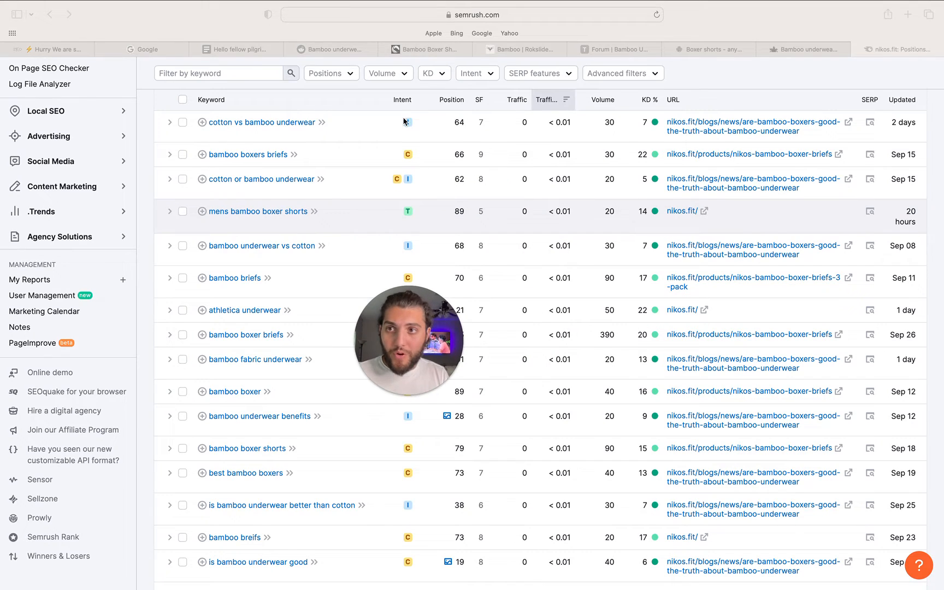
Switch to the Google home page and close the open Reddit, forum and Semrush pages, keeping the Nikos store and Google Docs open.
click(141, 50)
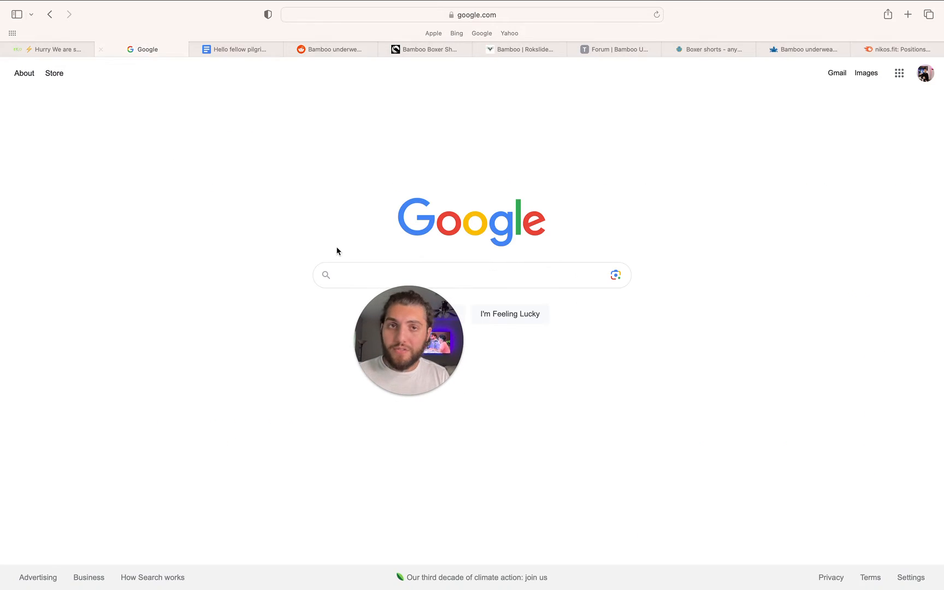
click(291, 49)
click(291, 49)
click(290, 49)
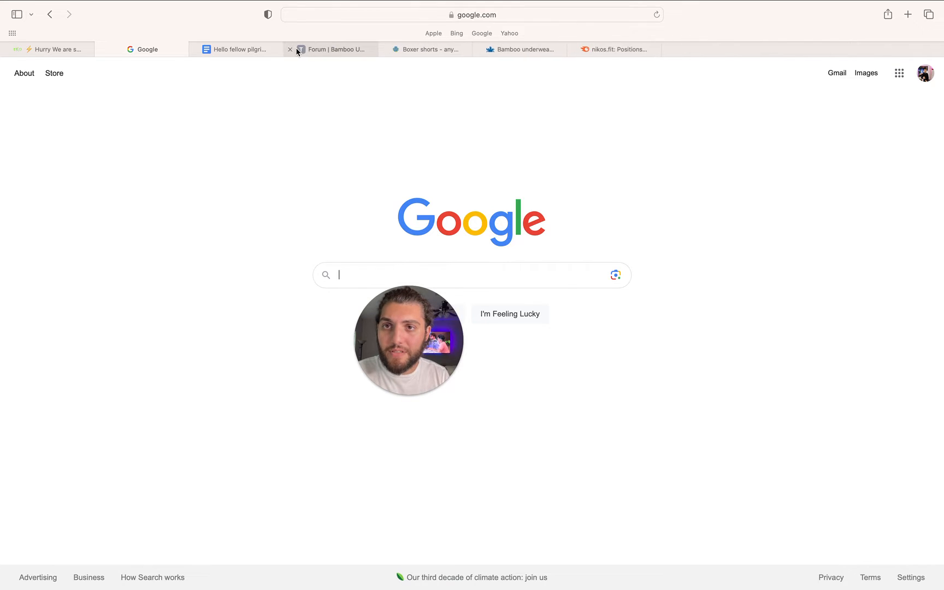
click(291, 49)
click(290, 49)
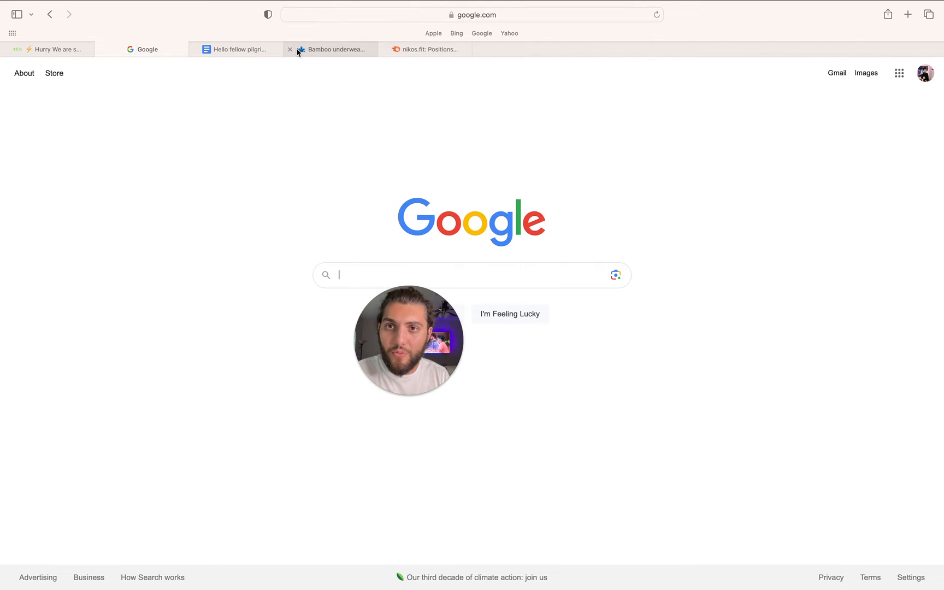
click(290, 49)
click(290, 49)
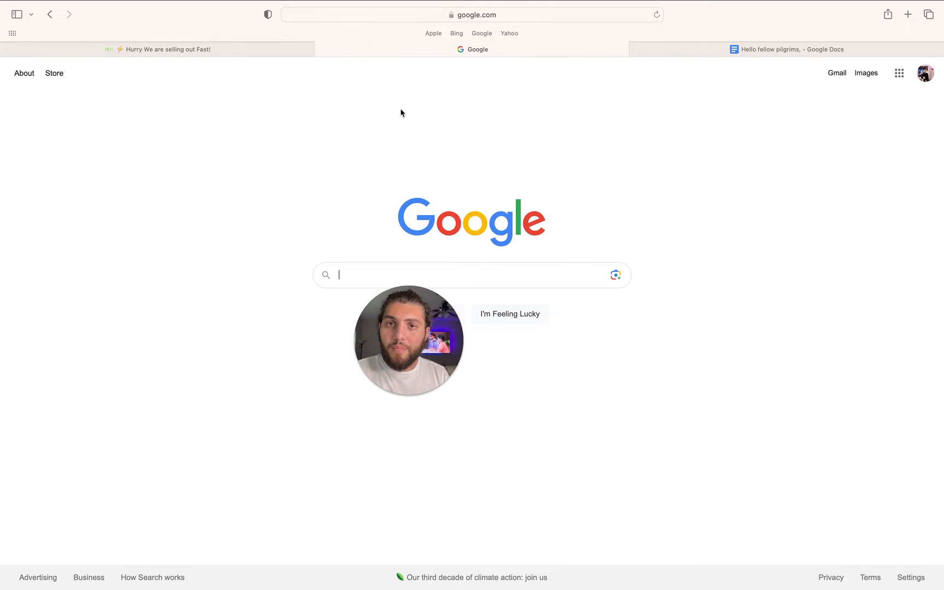
Search Google for "bamboo boxer briefs forum".
drag(423, 323, 501, 106)
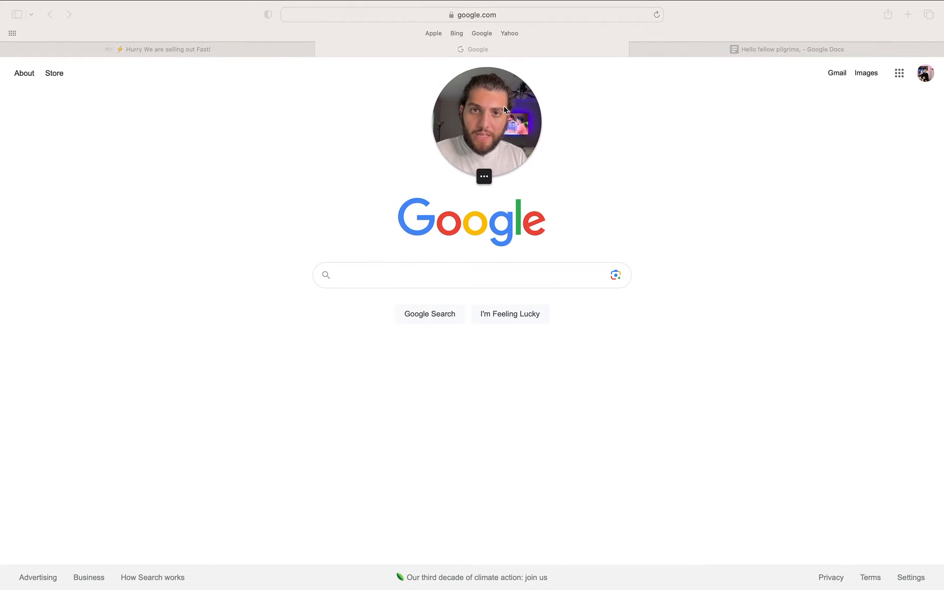
click(410, 277)
text(ba)
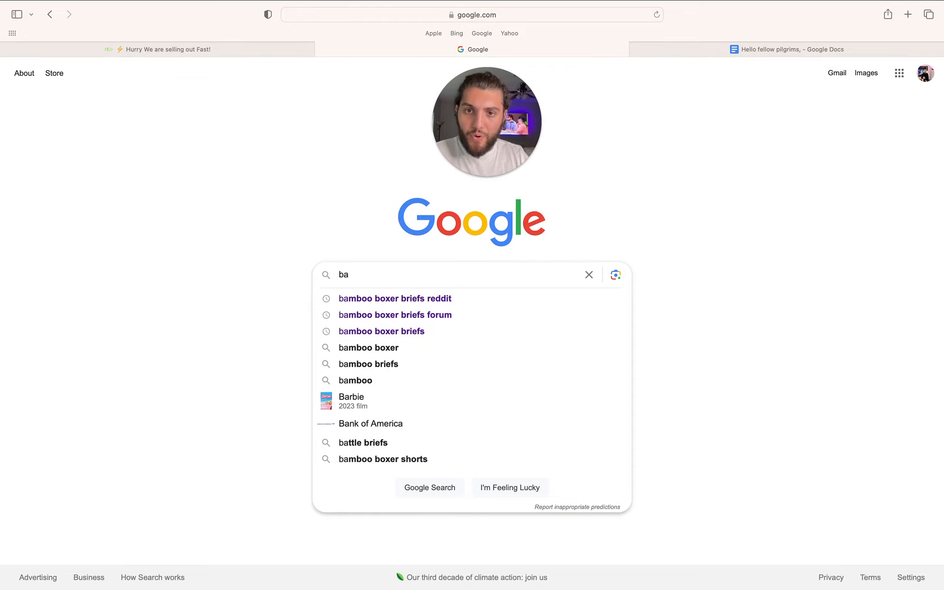
key(Down)
key(Down)
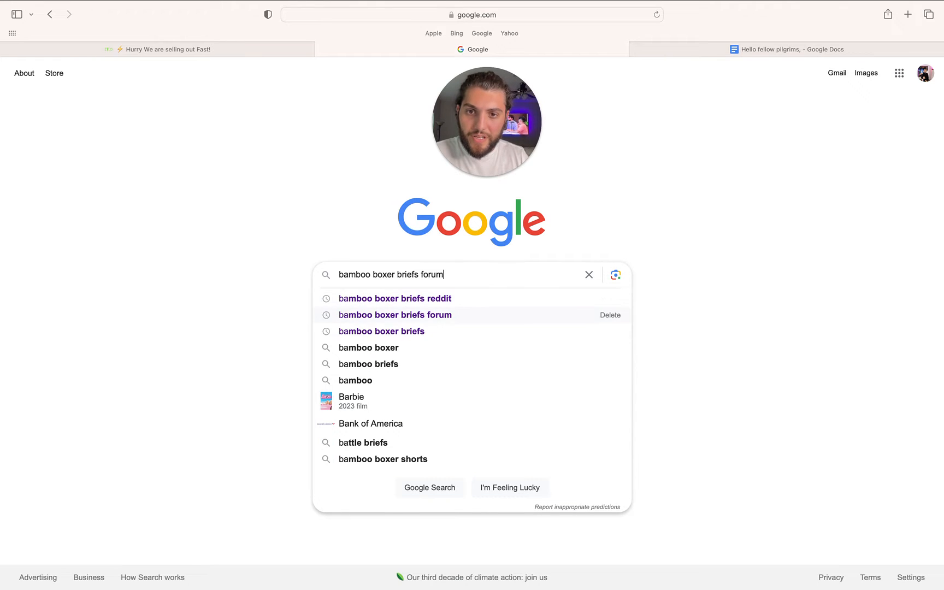
key(Return)
drag(491, 76, 652, 223)
click(646, 293)
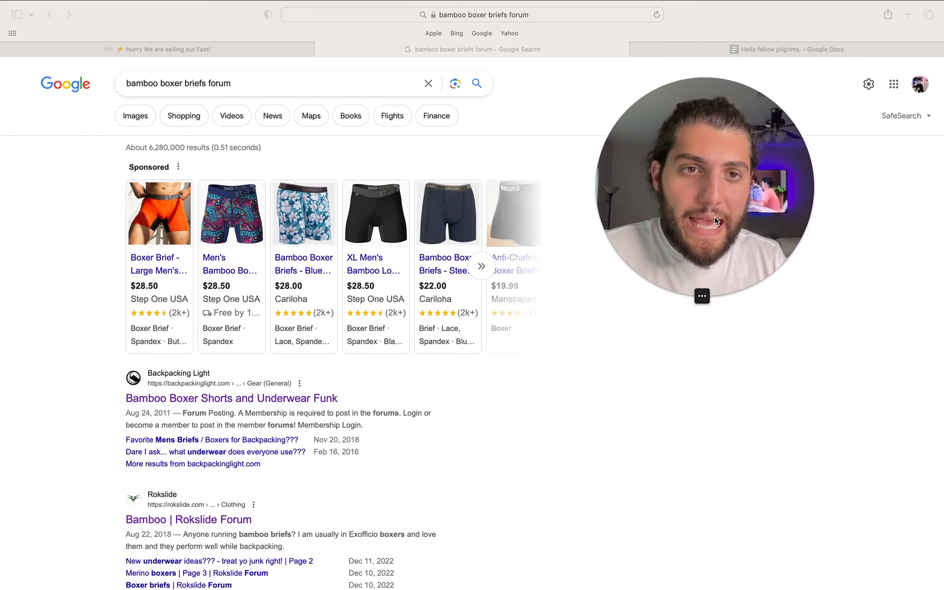
drag(714, 215, 701, 297)
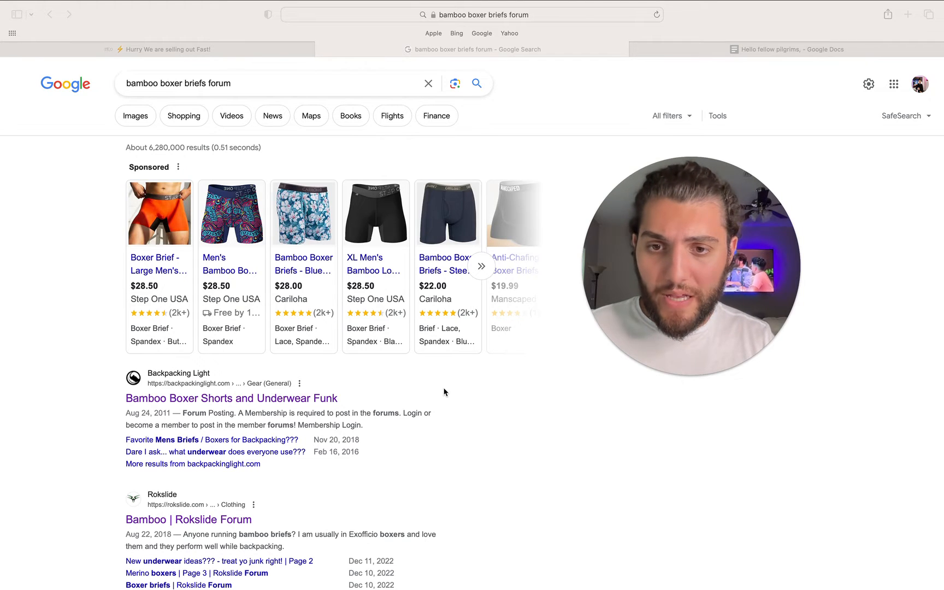
Open the Backpacking Light and Rokslide bamboo underwear forum results in separate new tabs.
scroll(429, 465, down, 5)
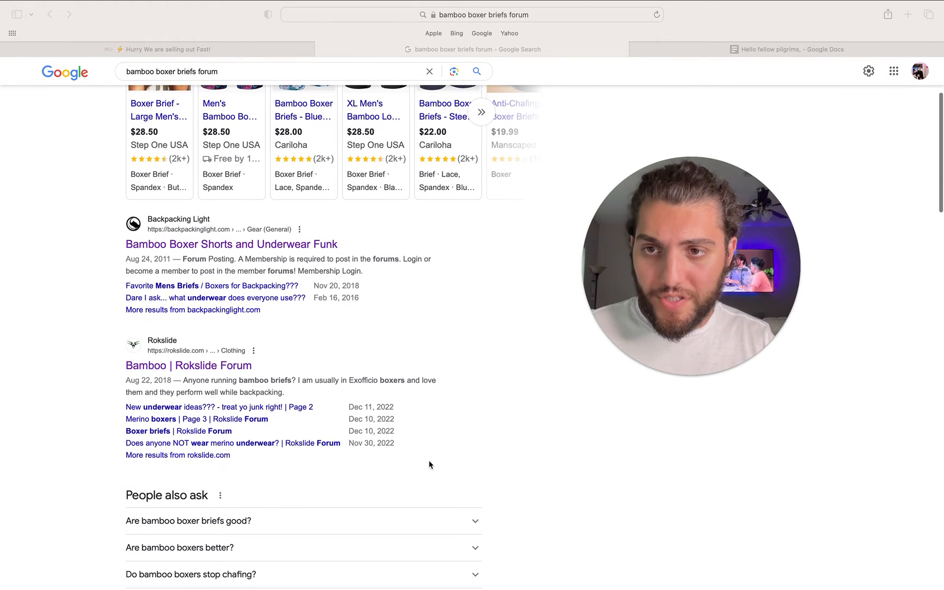
right_click(273, 249)
click(274, 249)
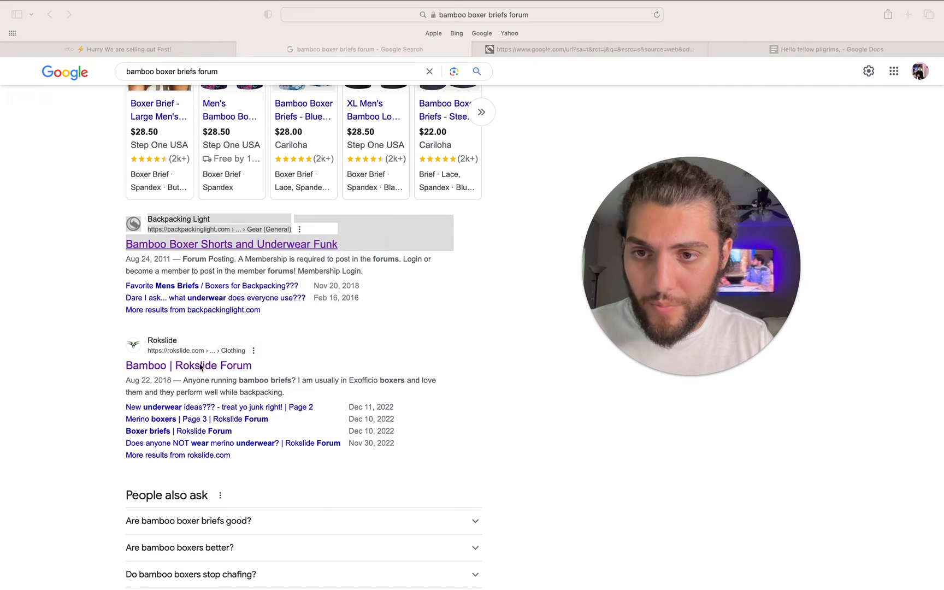
right_click(211, 369)
click(214, 369)
Open the TWTD bamboo underwear thread and the CaminoDeSantiago.me boxer shorts thread in separate new tabs.
scroll(247, 383, down, 15)
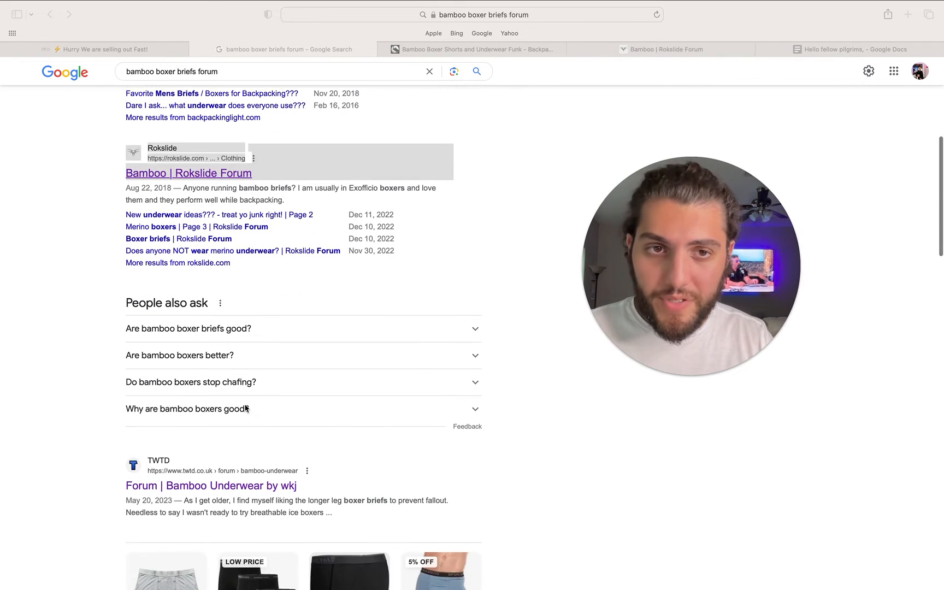
right_click(251, 226)
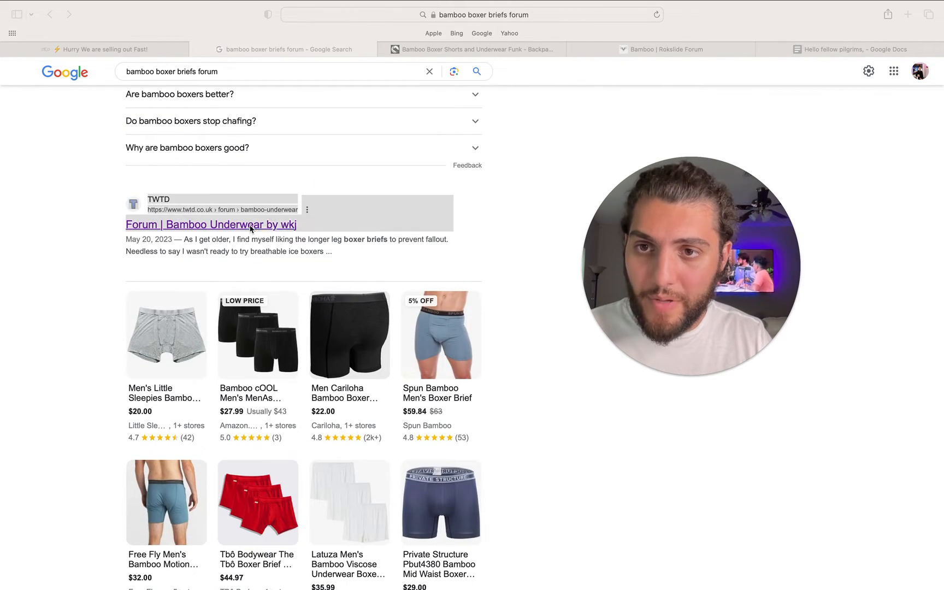
click(265, 232)
scroll(227, 304, down, 20)
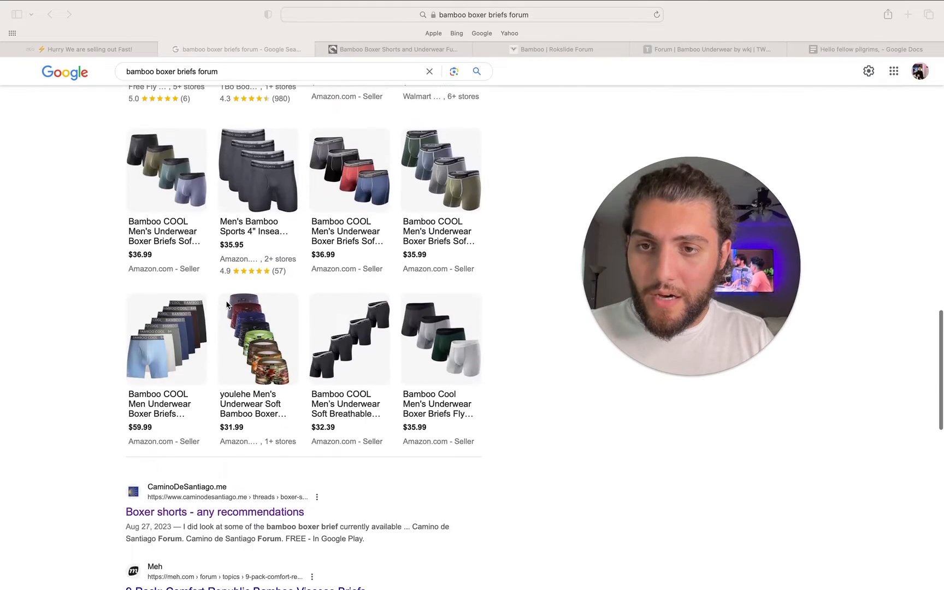
right_click(243, 339)
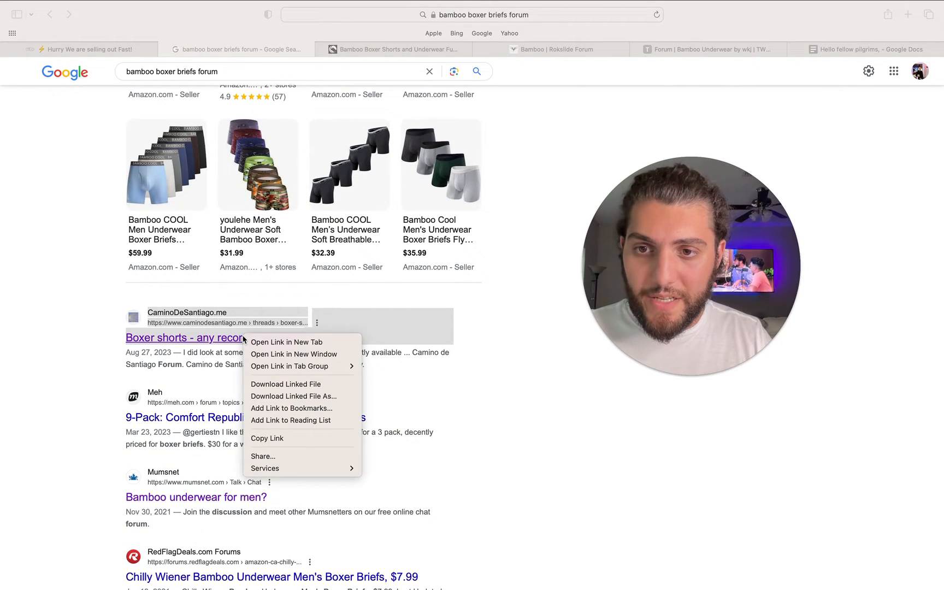
click(270, 341)
Open the Meh Comfort Republic bamboo briefs thread and the Mumsnet bamboo underwear thread in separate new tabs.
scroll(225, 354, down, 5)
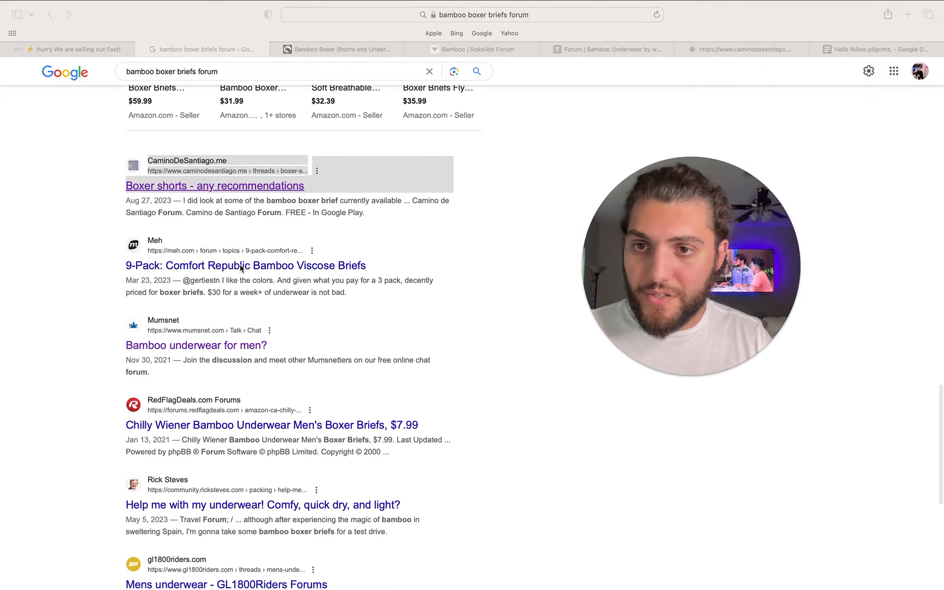
right_click(242, 268)
click(260, 271)
right_click(234, 345)
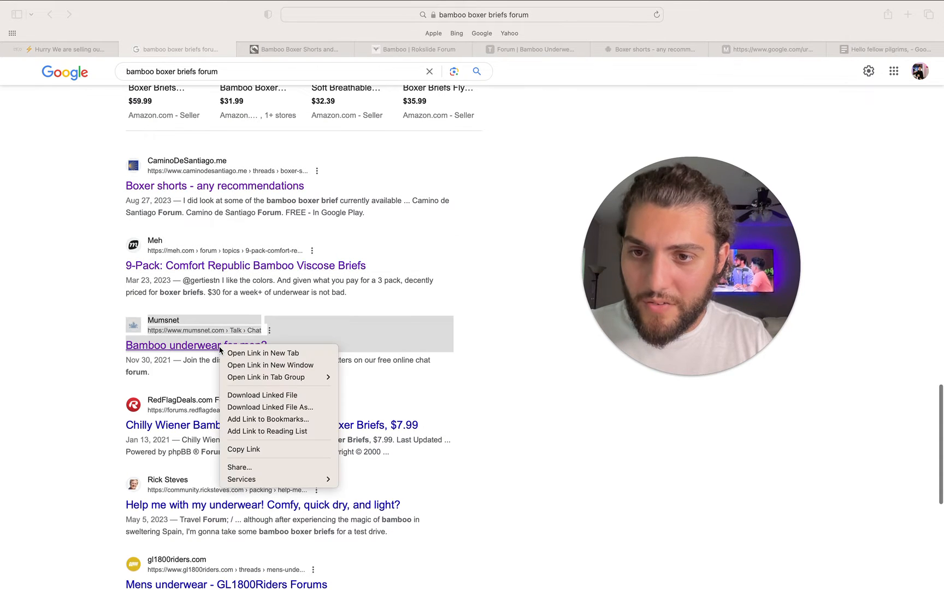
click(243, 352)
scroll(236, 409, down, 10)
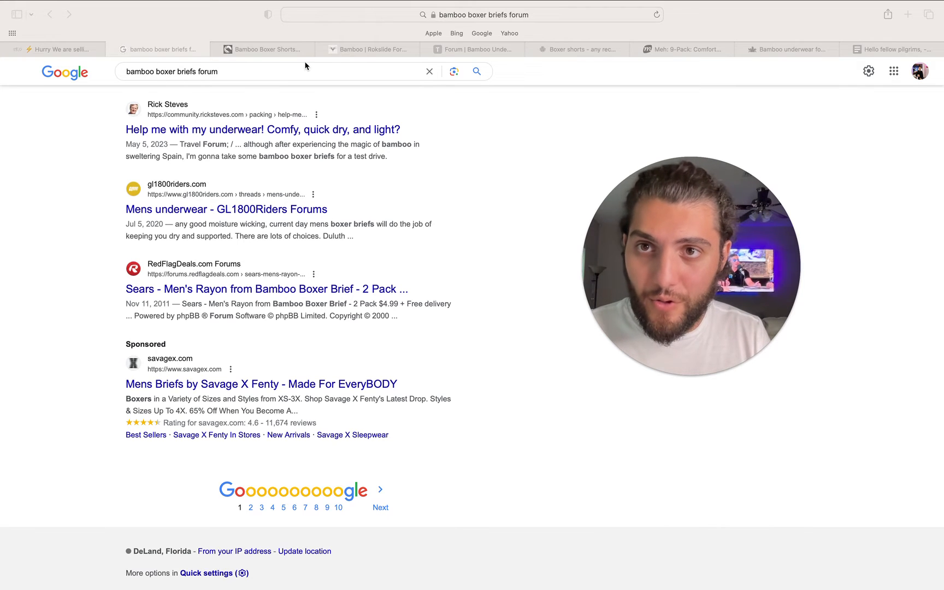
Review the Backpacking Light thread on bamboo boxer shorts and the opening posts of the Rokslide bamboo thread.
click(276, 50)
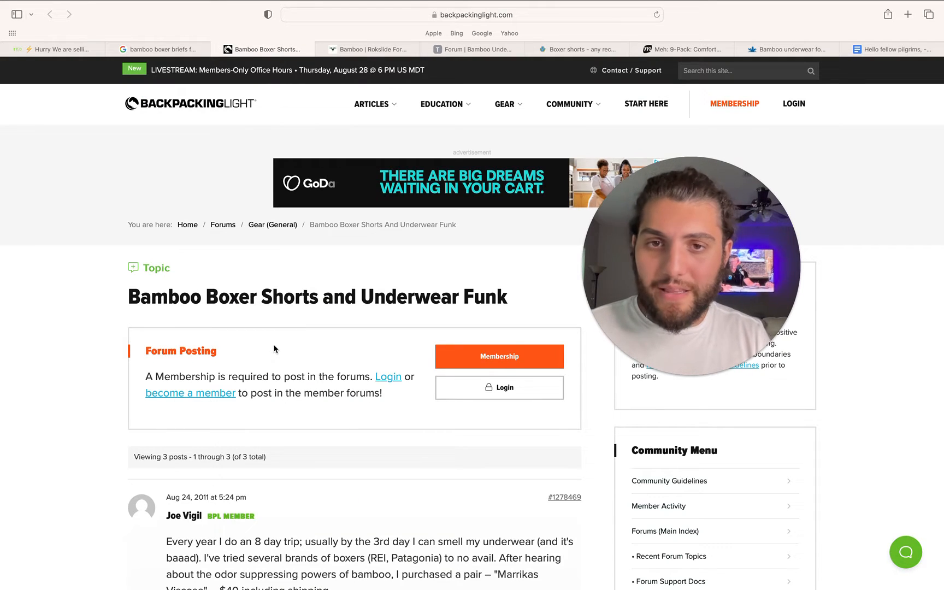
scroll(274, 348, down, 5)
scroll(274, 344, up, 6)
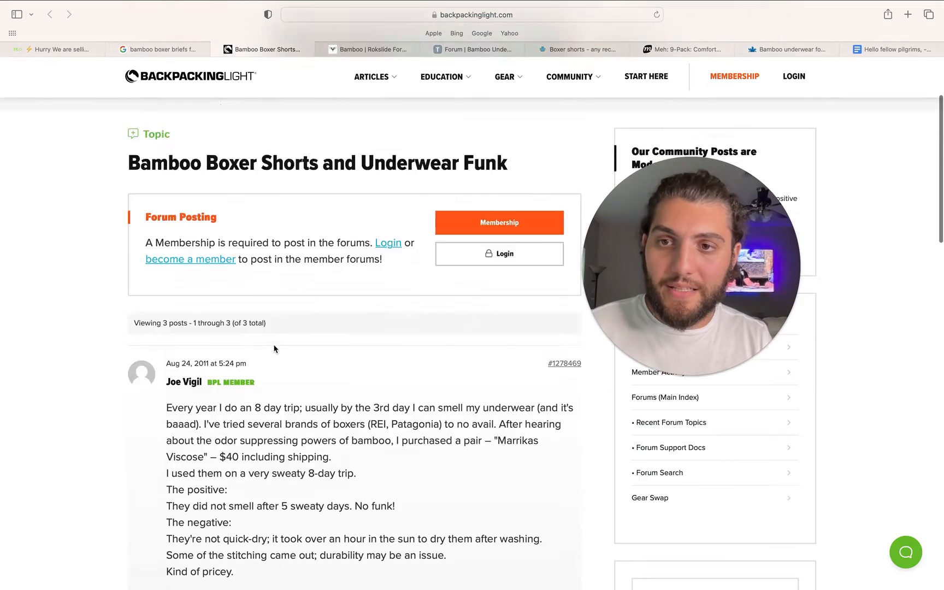
click(381, 51)
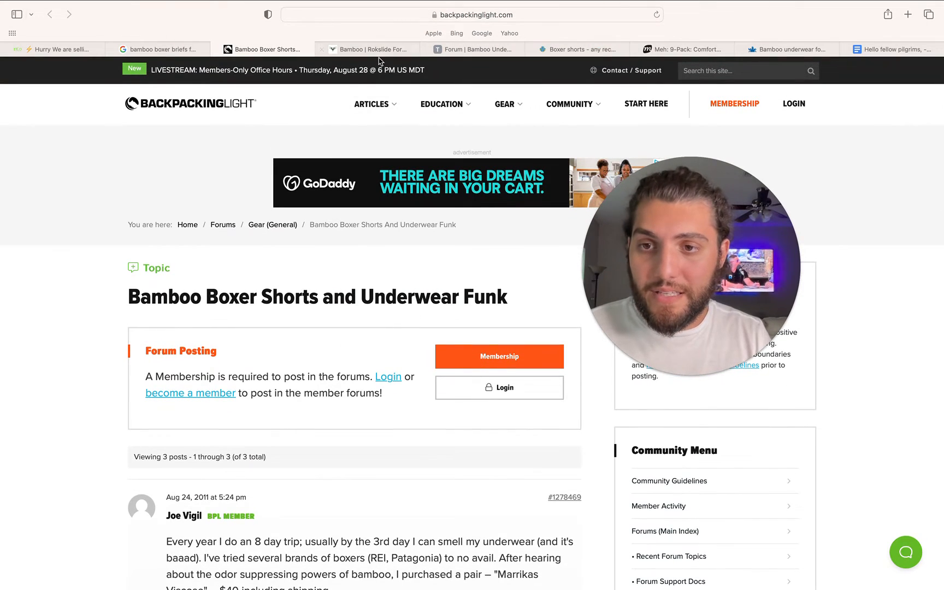
scroll(332, 293, down, 5)
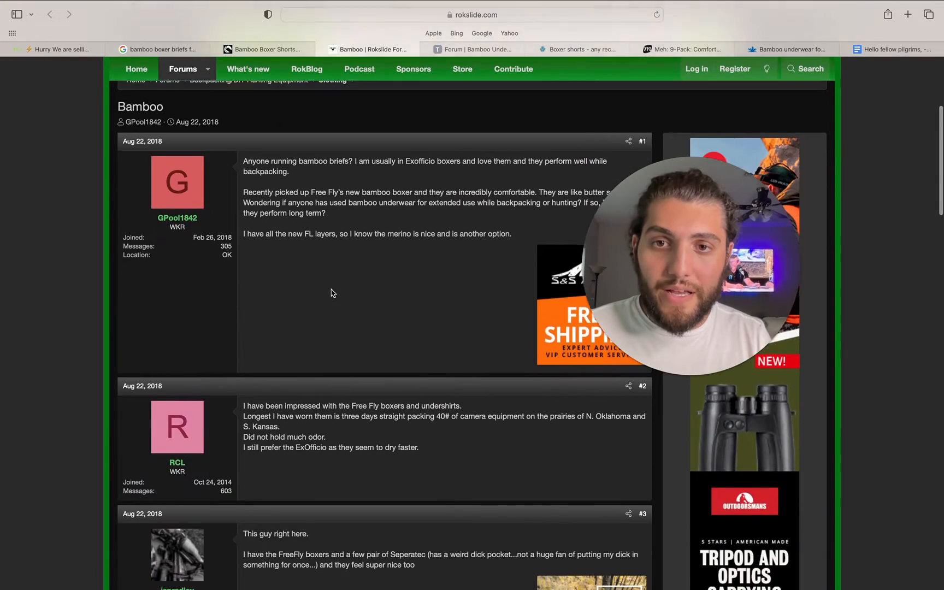
scroll(333, 293, up, 3)
scroll(332, 294, down, 2)
scroll(331, 291, up, 2)
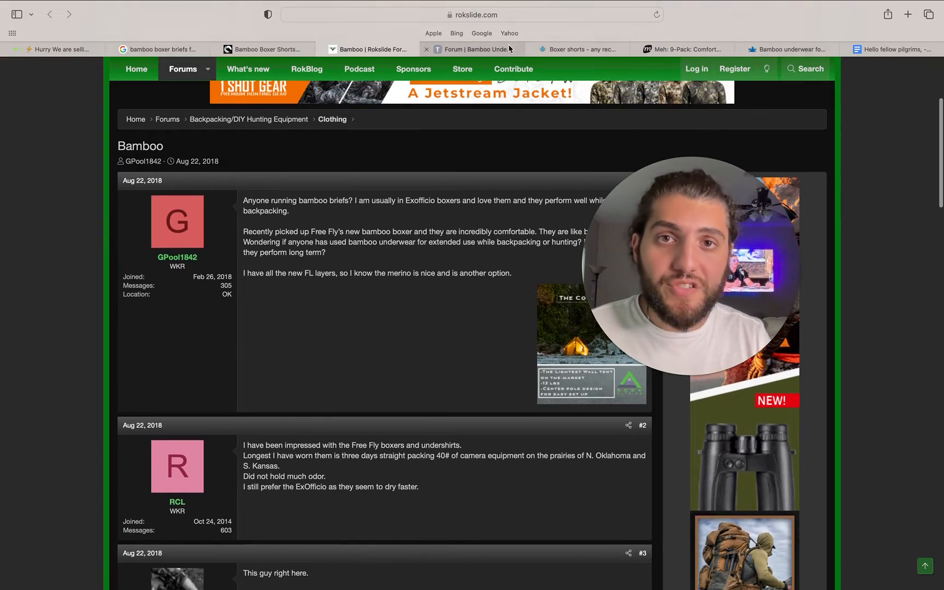
Look through the opened TWTD, CaminoDeSantiago.me, Meh and Mumsnet underwear threads one after another.
click(486, 49)
scroll(425, 188, down, 5)
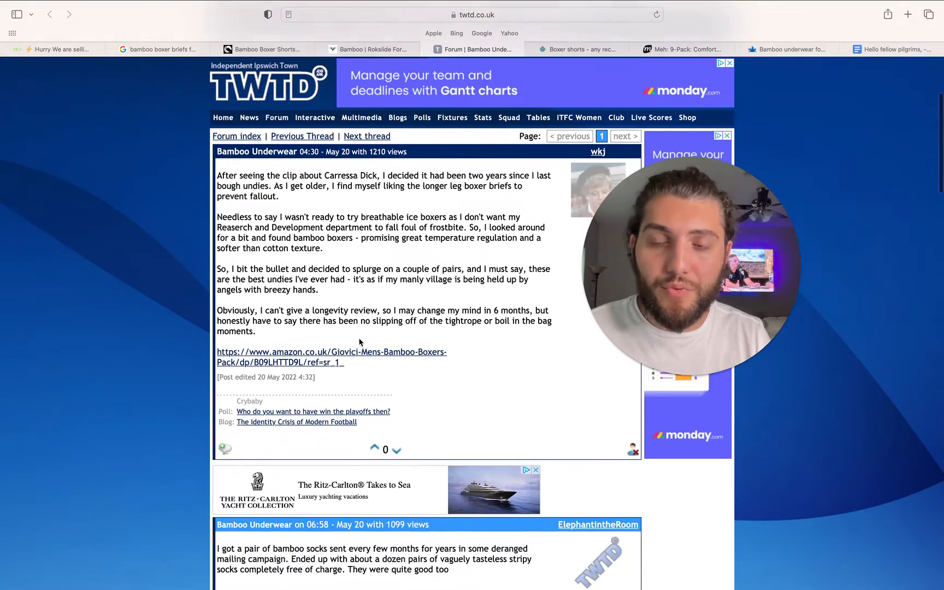
click(578, 50)
scroll(694, 65, down, 6)
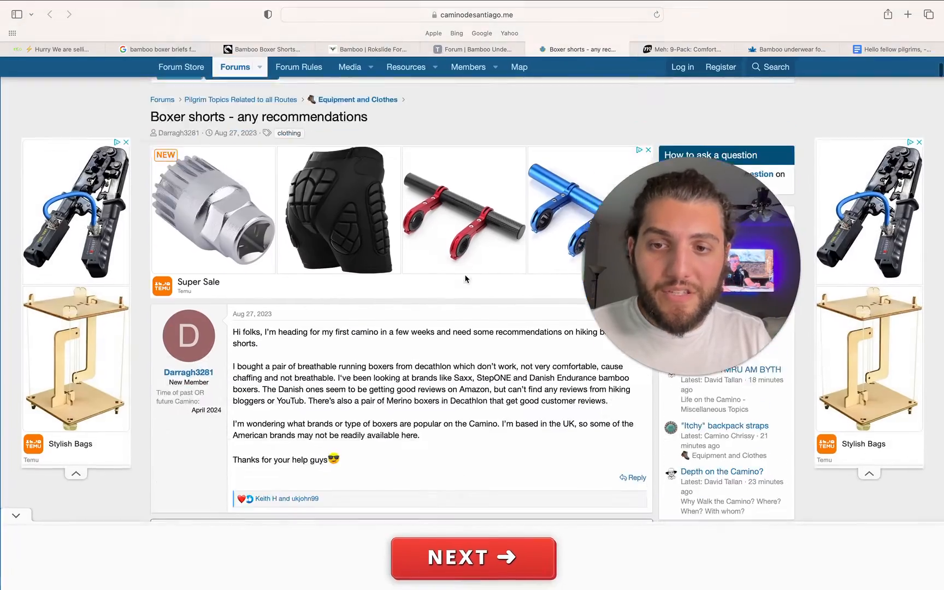
click(694, 49)
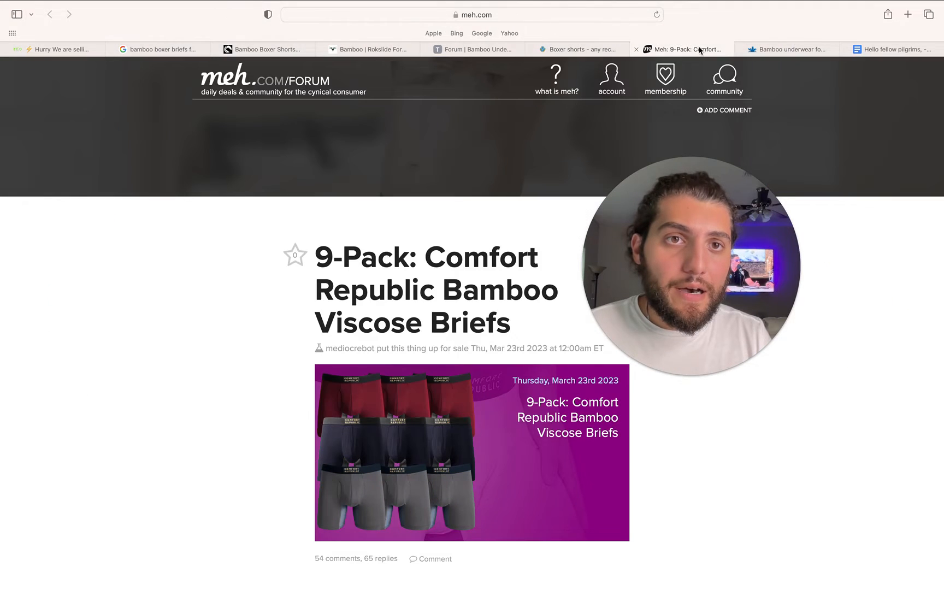
click(786, 49)
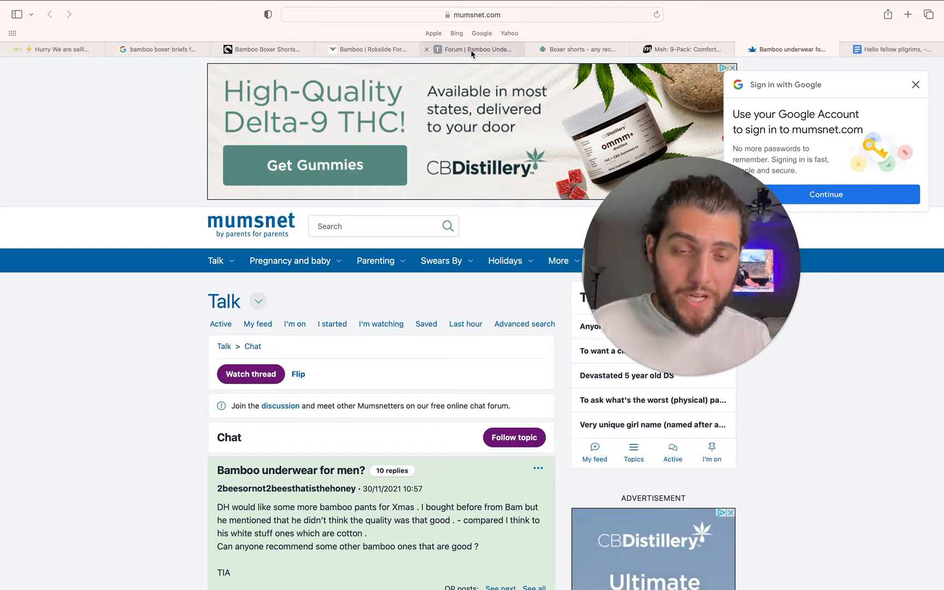
Return to the CaminoDeSantiago.me boxer shorts thread and read the opening post asking for hiking boxer recommendations.
mouse_move(472, 54)
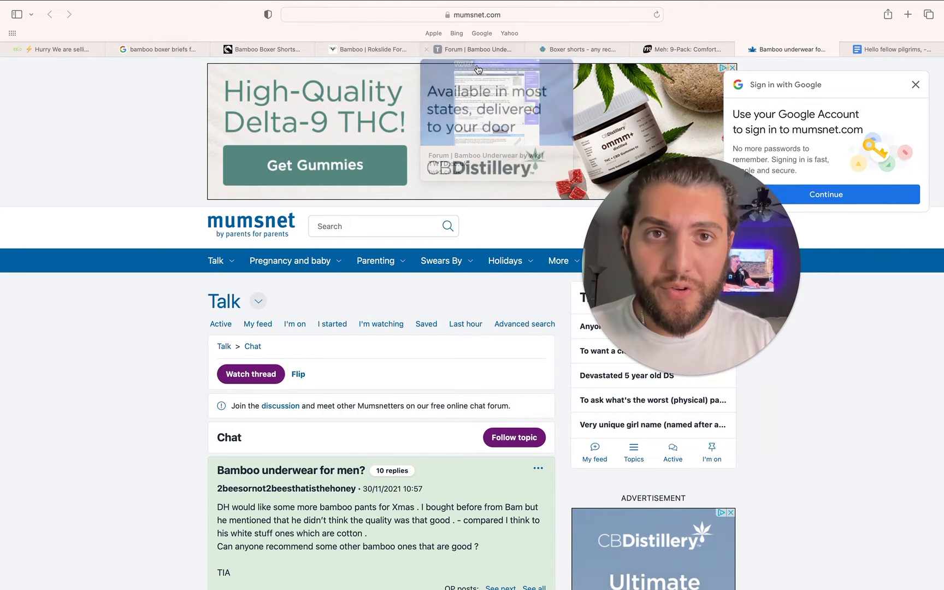
click(579, 52)
scroll(390, 230, up, 10)
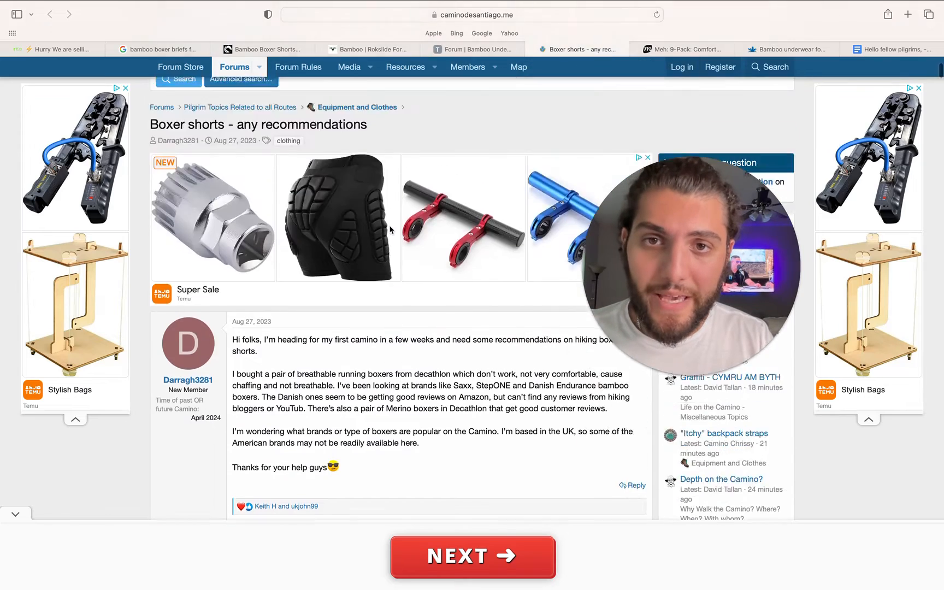
scroll(290, 392, down, 5)
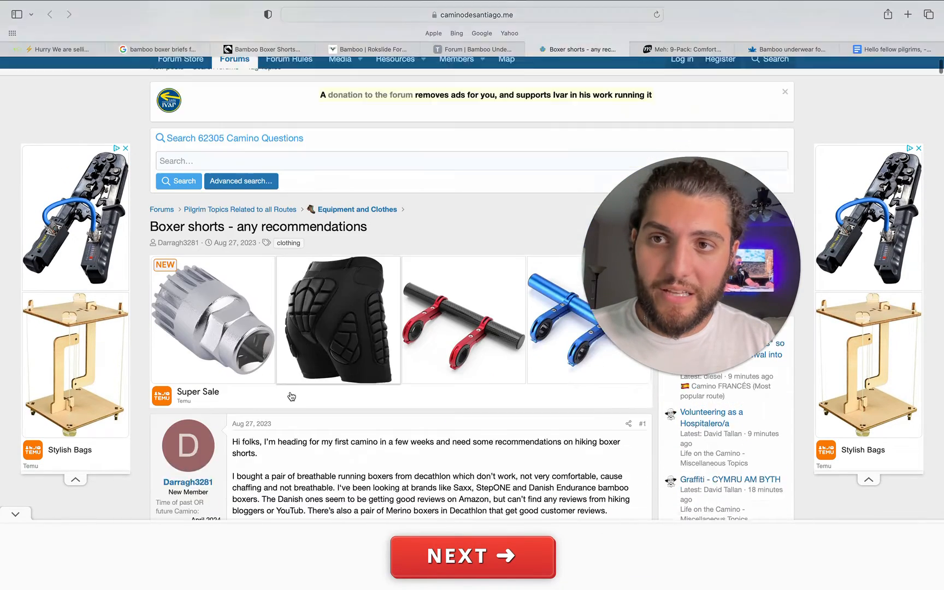
scroll(290, 393, down, 1)
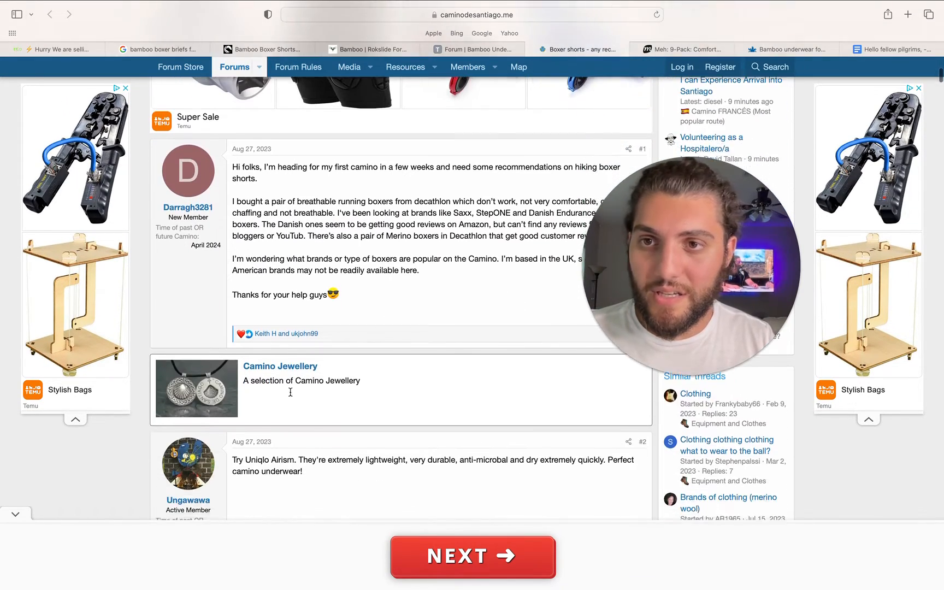
scroll(290, 392, up, 2)
scroll(290, 393, down, 3)
scroll(290, 395, up, 1)
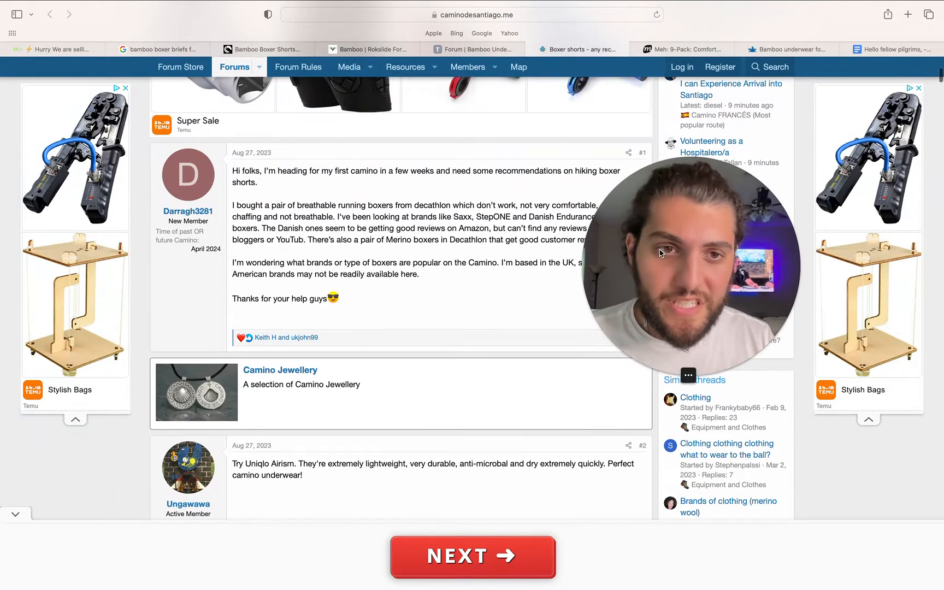
click(612, 382)
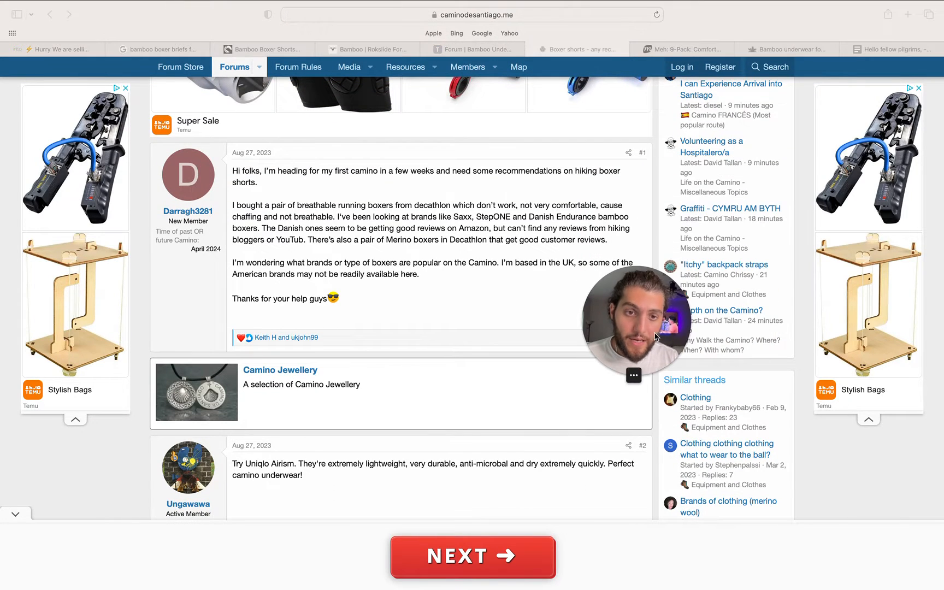
drag(648, 338, 92, 454)
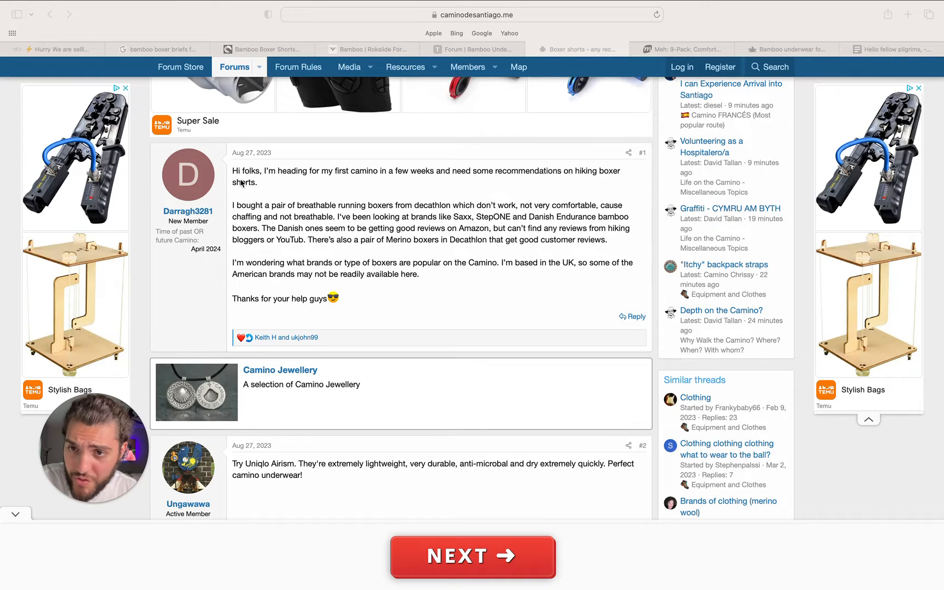
scroll(321, 270, down, 2)
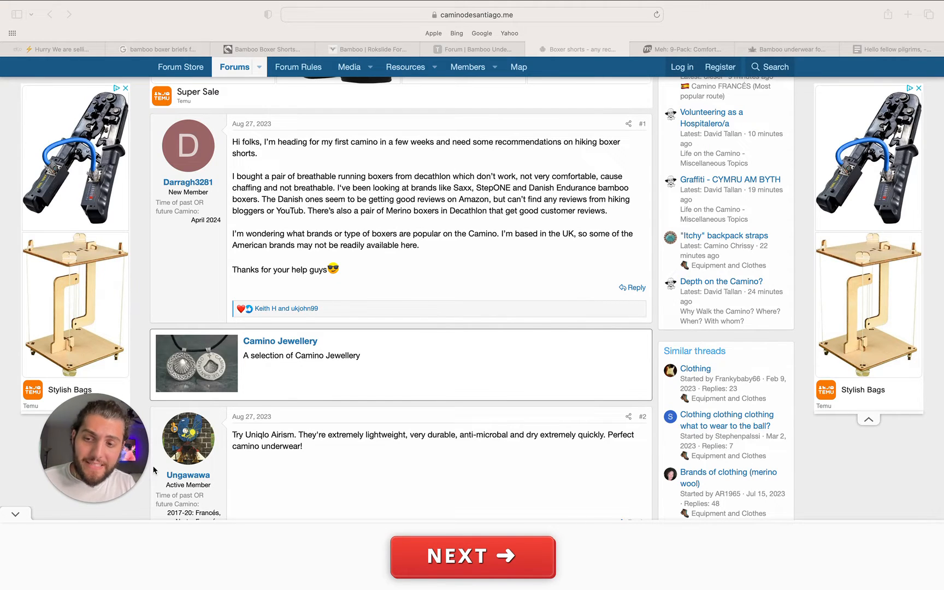
click(91, 503)
drag(142, 418, 561, 380)
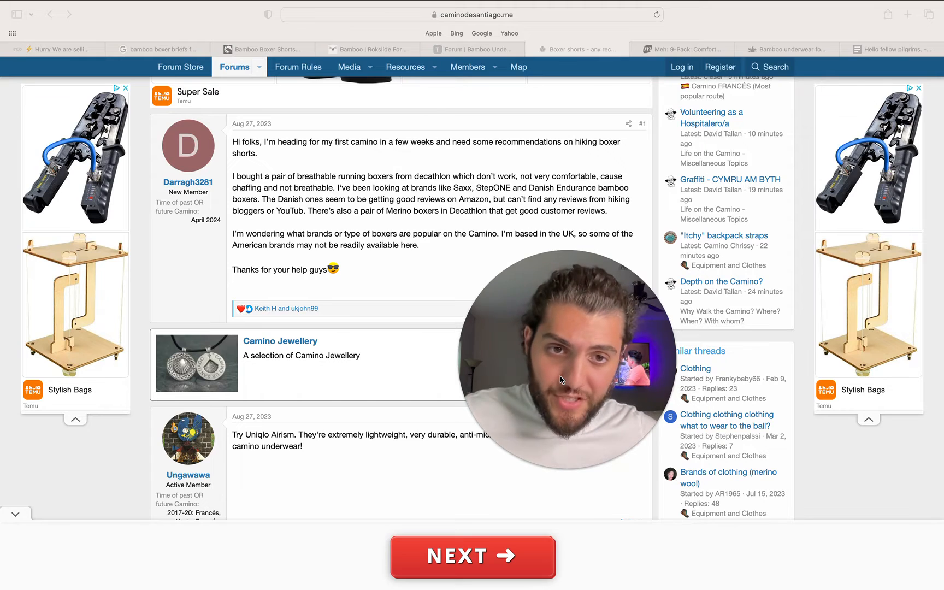
drag(560, 378, 758, 238)
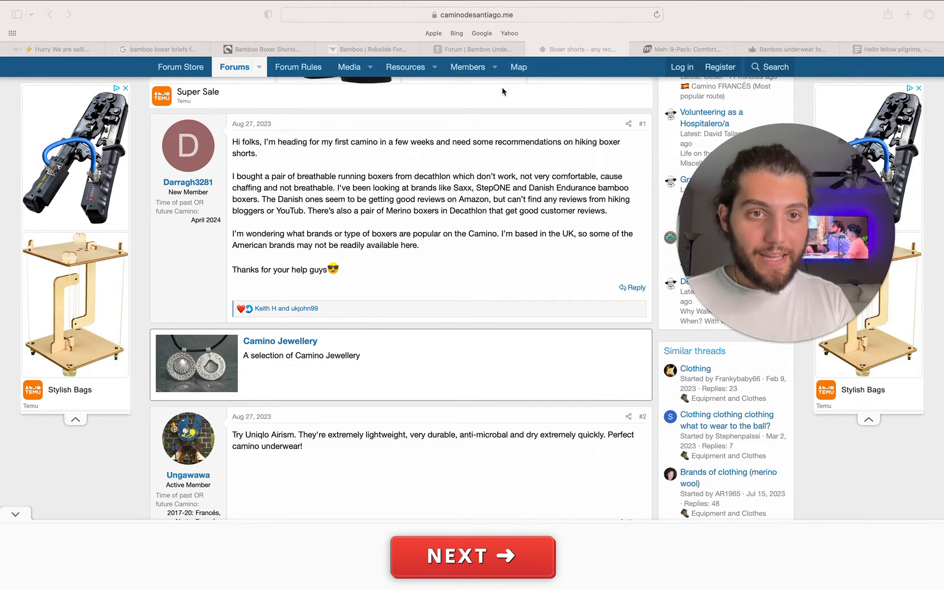
drag(788, 263, 752, 315)
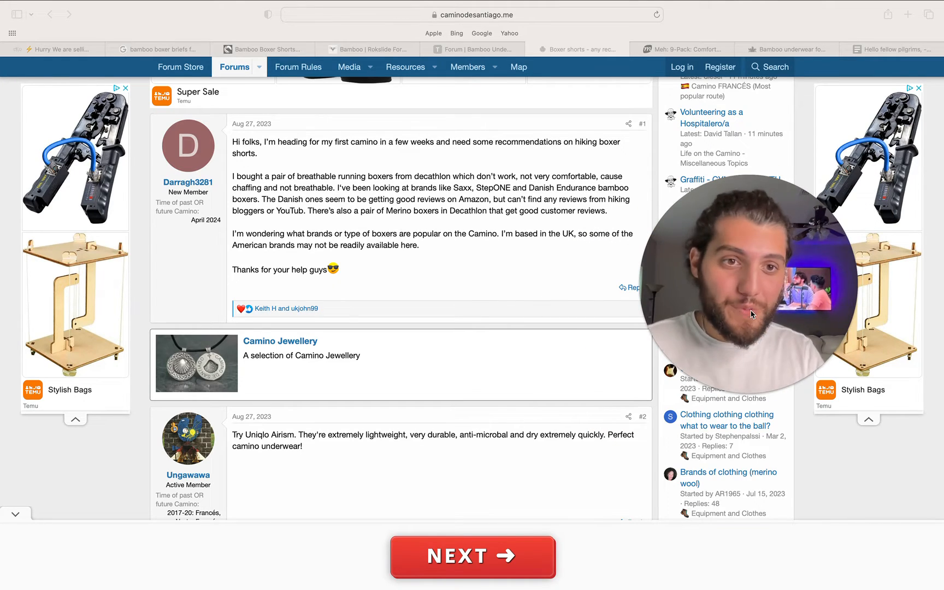
drag(731, 299, 773, 314)
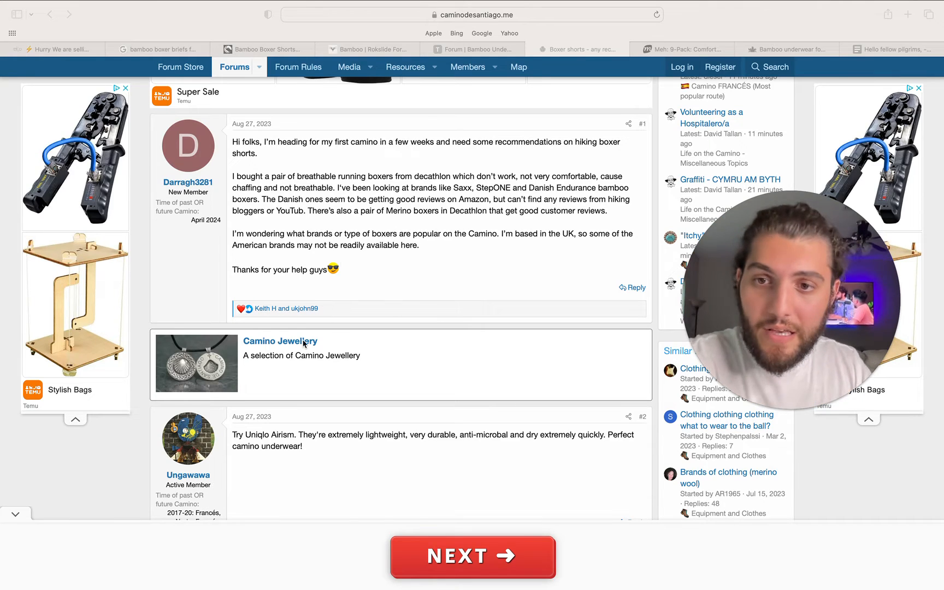
Skim the replies in the CaminoDeSantiago.me boxer shorts thread down to the reply box at its end.
scroll(303, 343, down, 10)
scroll(303, 343, down, 15)
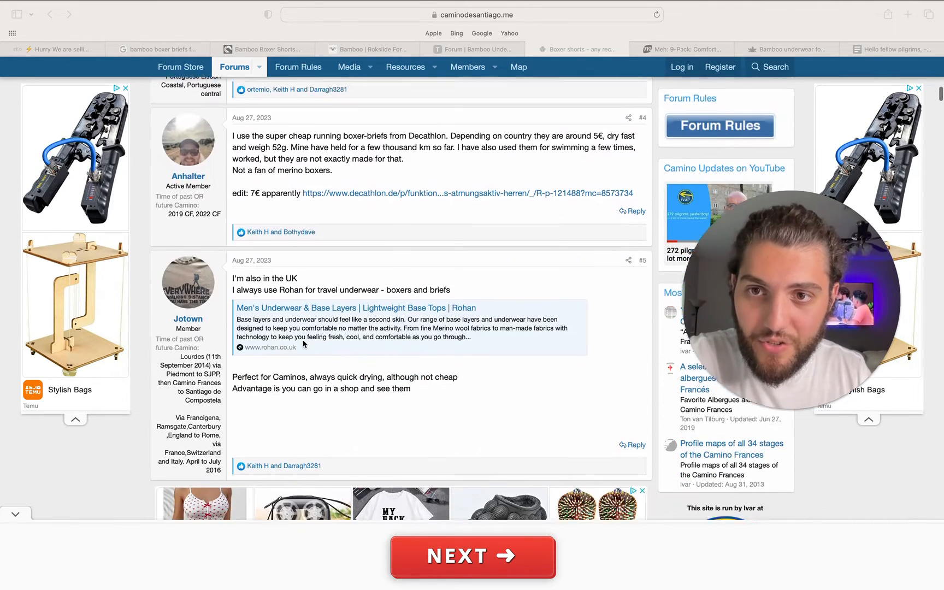
scroll(303, 343, down, 8)
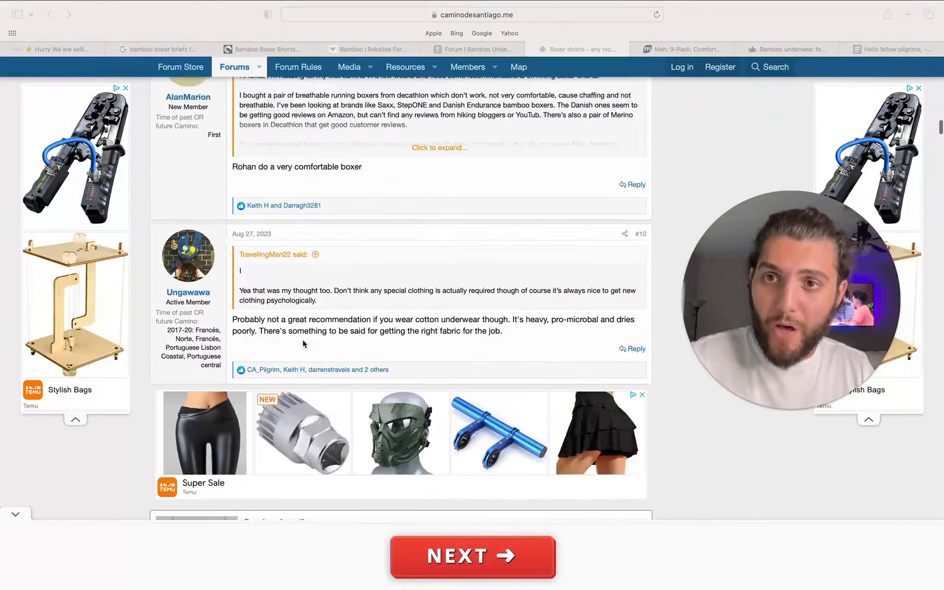
scroll(303, 343, down, 6)
scroll(303, 344, down, 1)
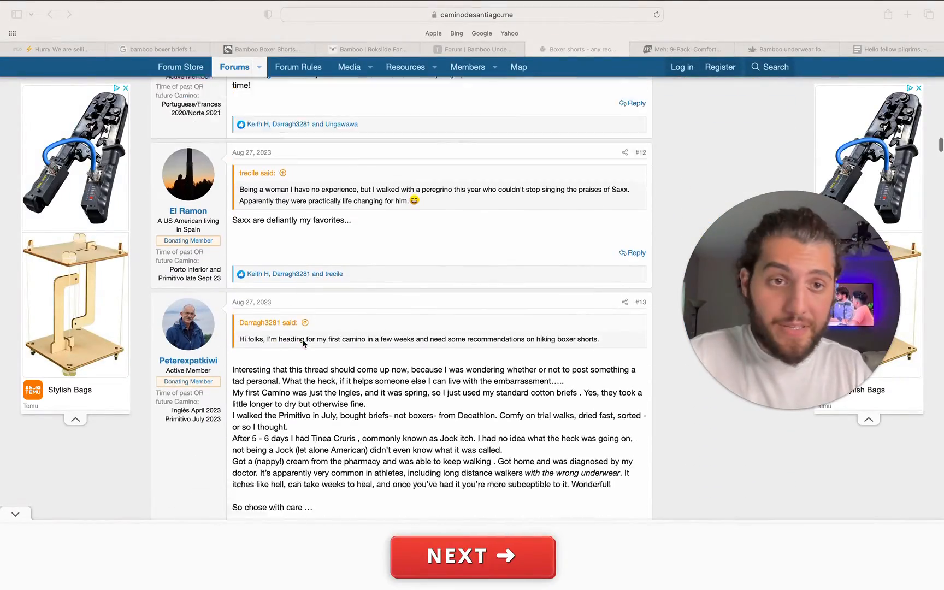
scroll(304, 343, down, 17)
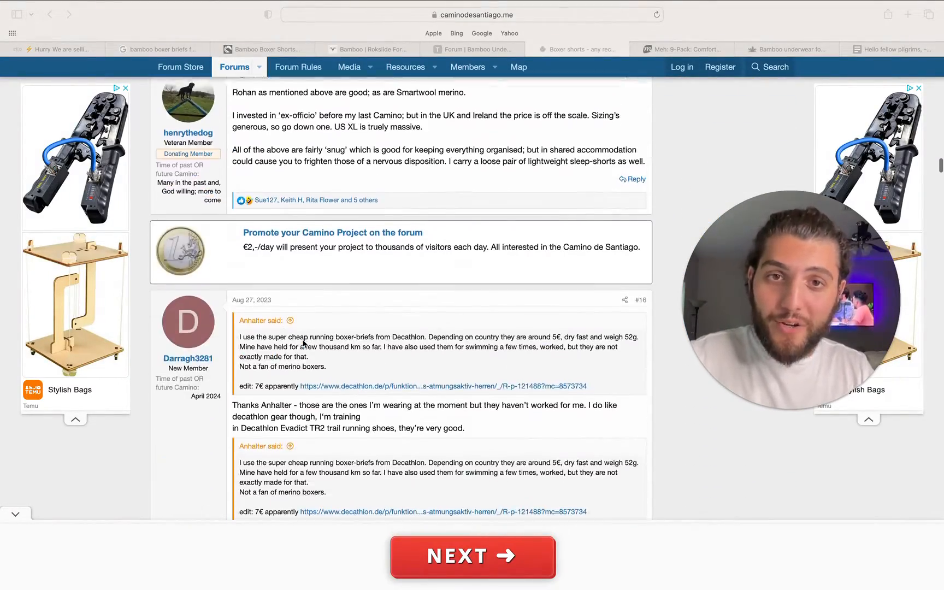
scroll(304, 343, down, 20)
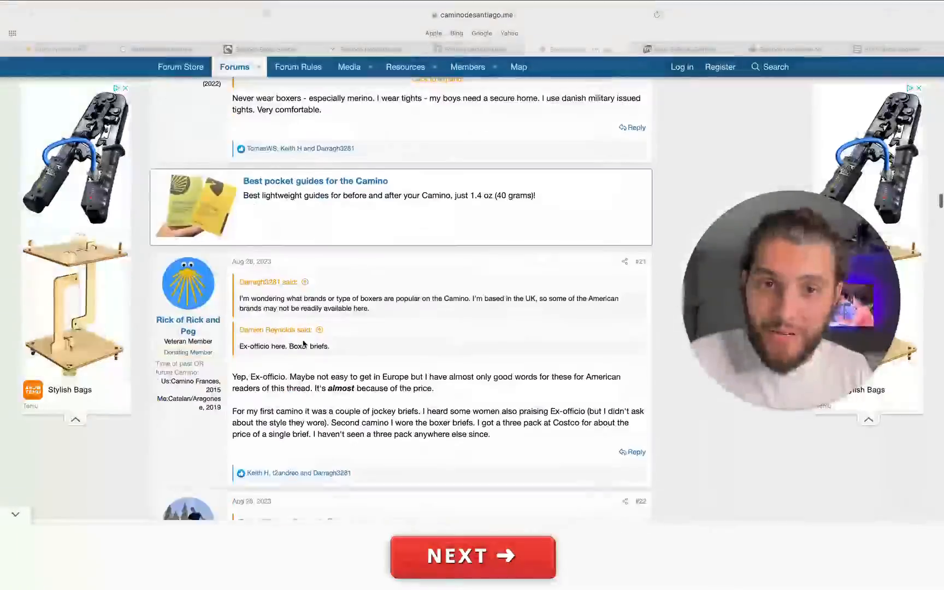
scroll(304, 343, down, 20)
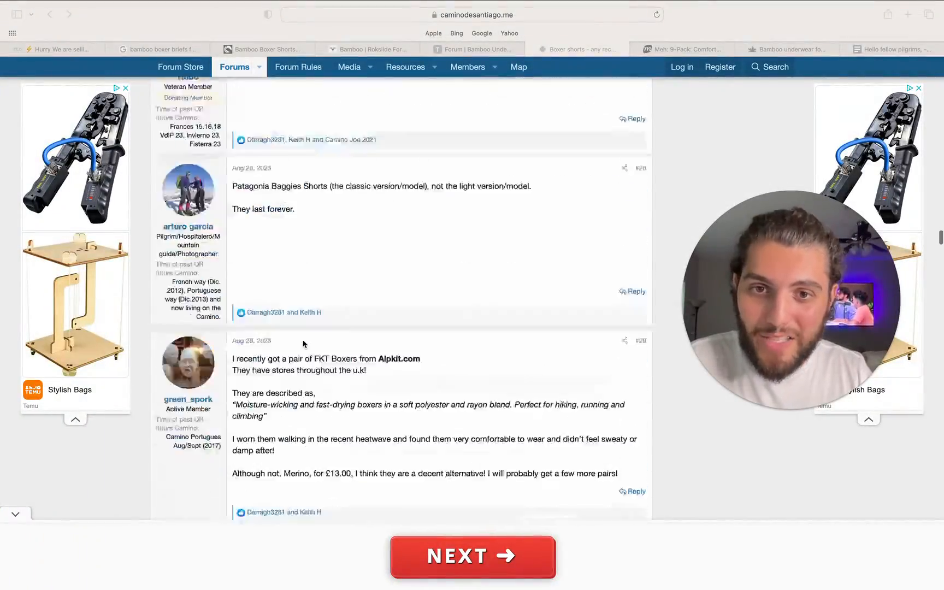
scroll(303, 343, down, 20)
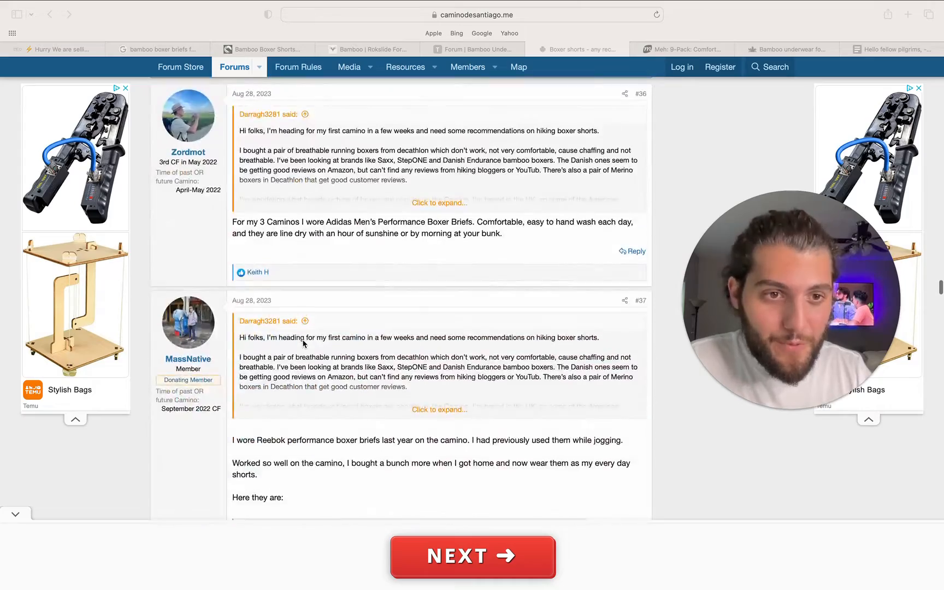
scroll(304, 343, down, 20)
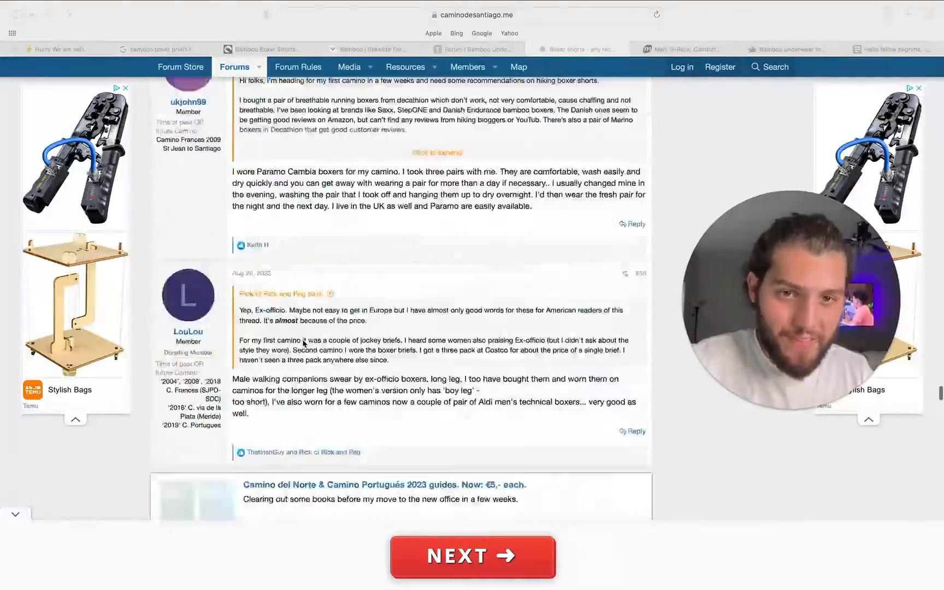
scroll(304, 343, down, 20)
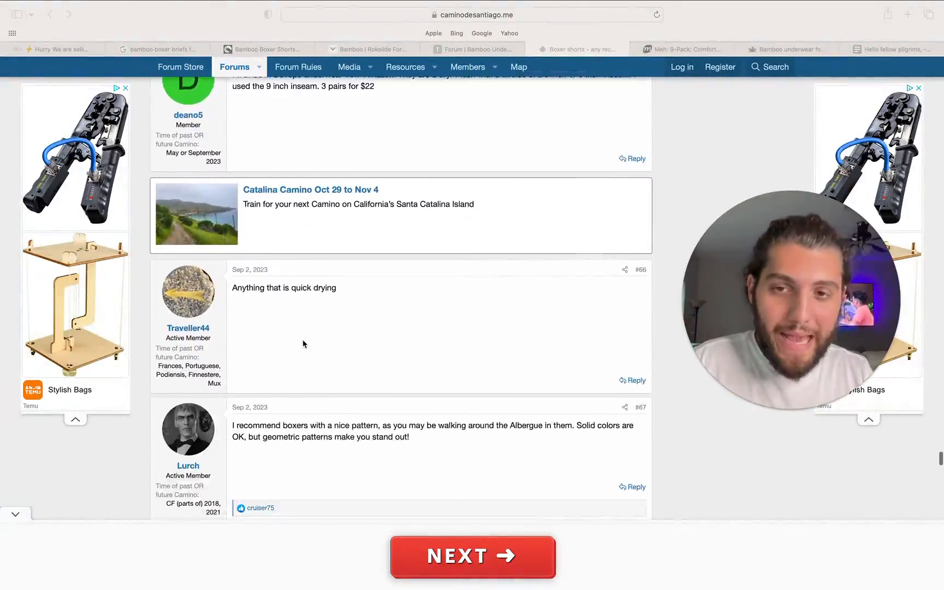
scroll(304, 343, down, 20)
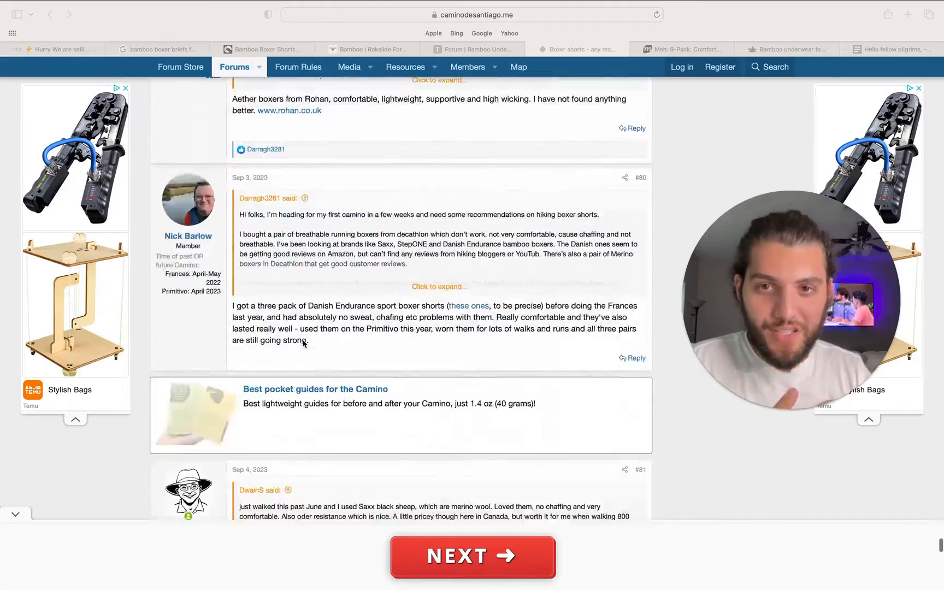
scroll(303, 343, down, 10)
scroll(304, 343, up, 15)
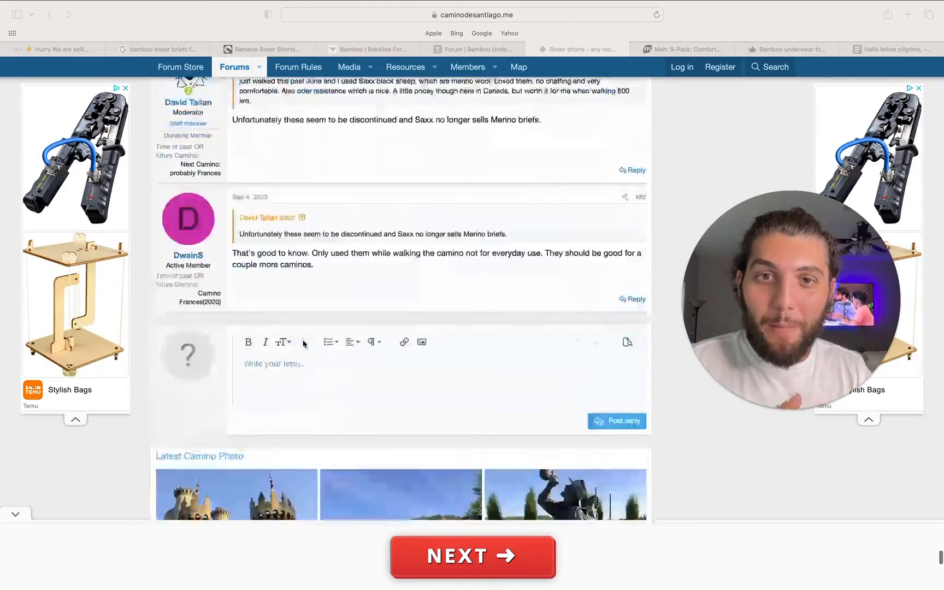
Switch to the "Hello fellow pilgrims," document in Google Docs and read the drafted reply for the Camino forum thread.
scroll(303, 343, down, 1)
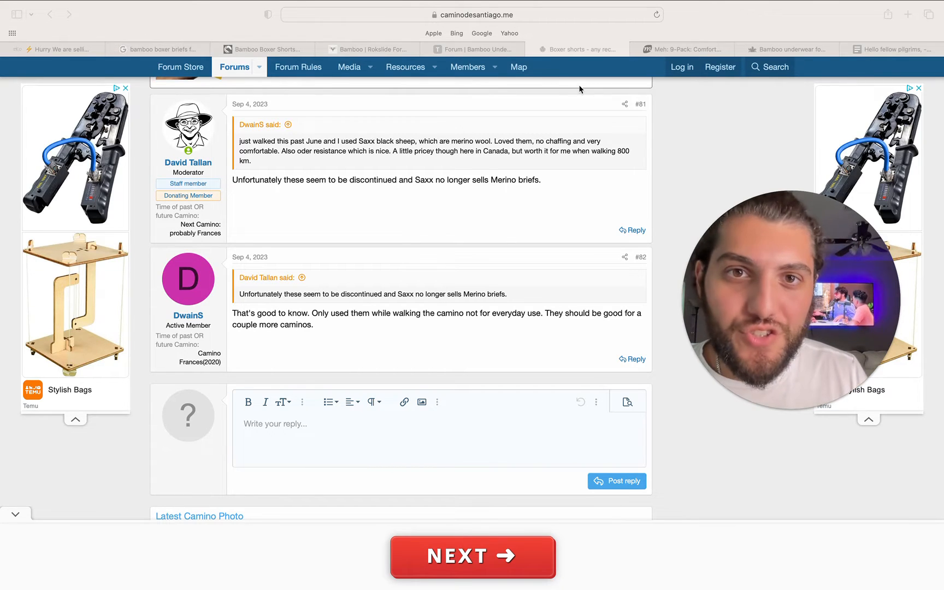
click(895, 50)
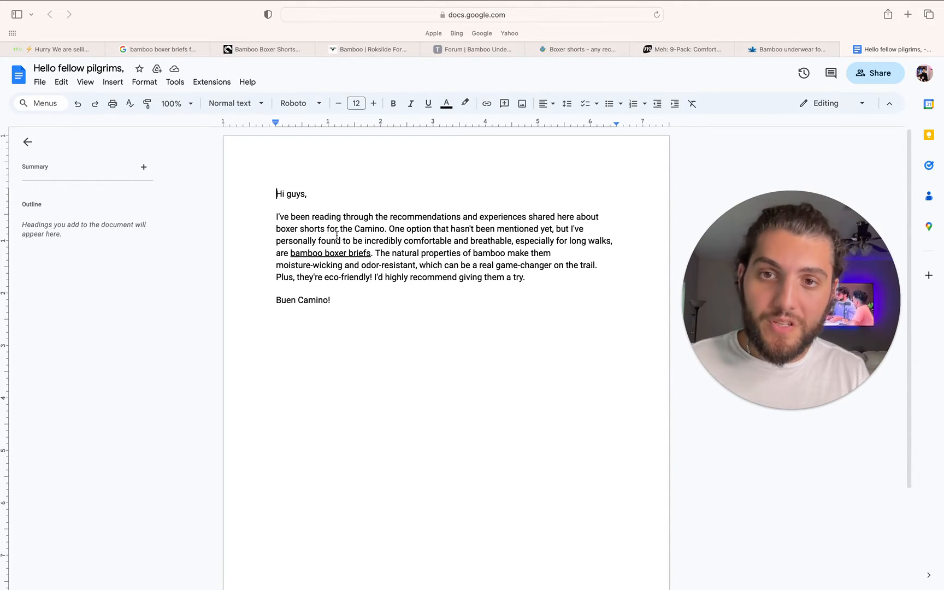
click(388, 234)
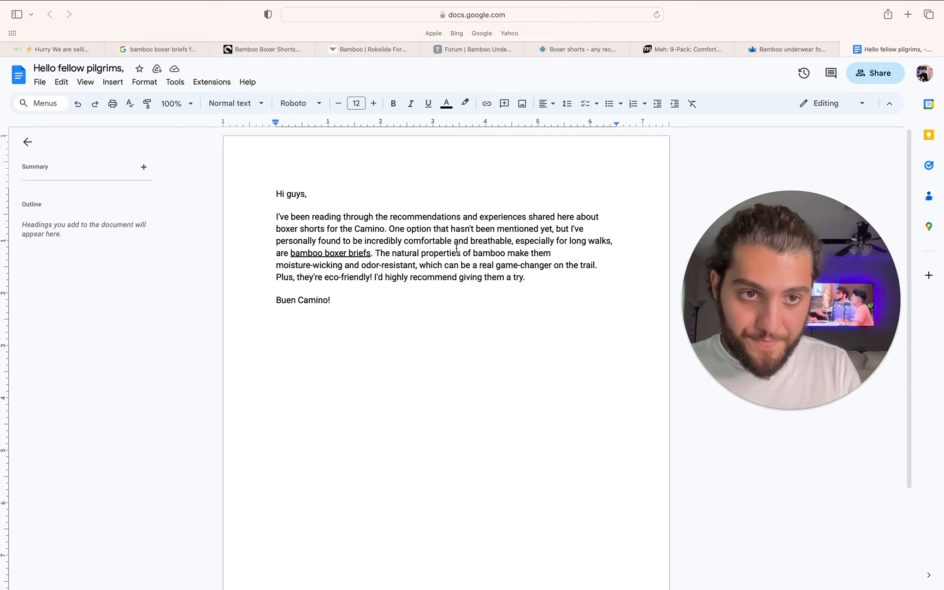
Check where the draft's "bamboo boxer briefs" link leads by opening it, and return to the drafted reply.
click(346, 253)
click(349, 270)
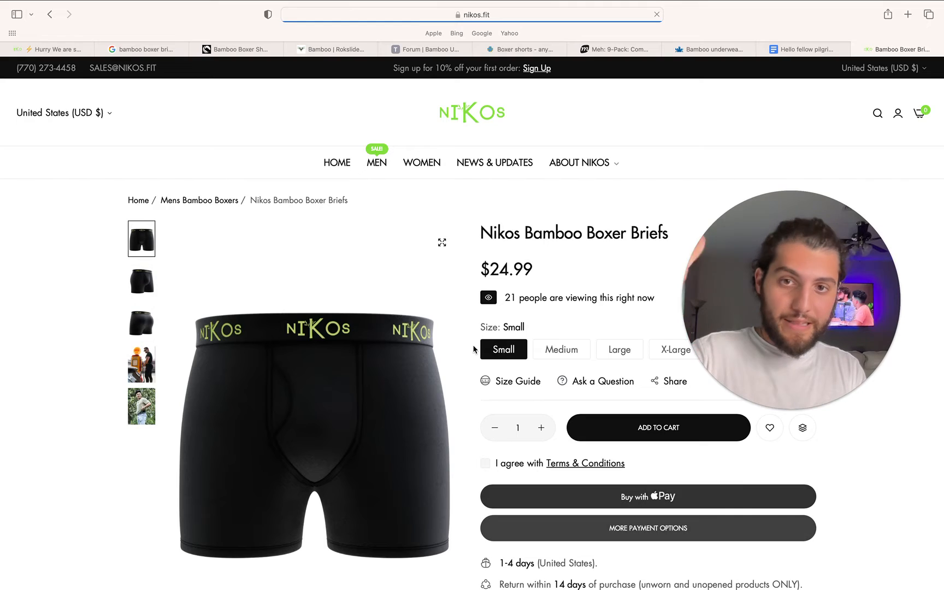
scroll(474, 350, down, 3)
click(787, 49)
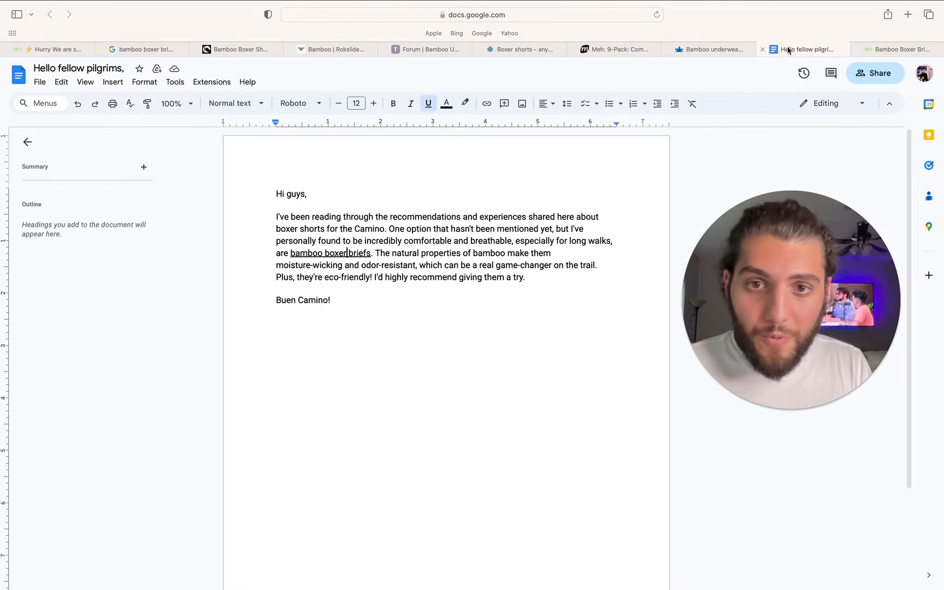
click(375, 253)
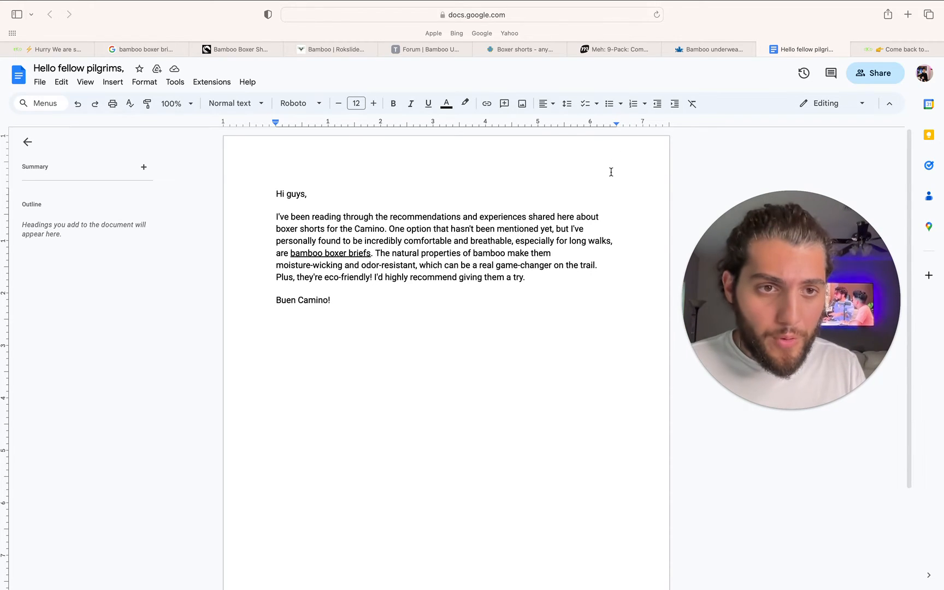
drag(775, 289, 461, 383)
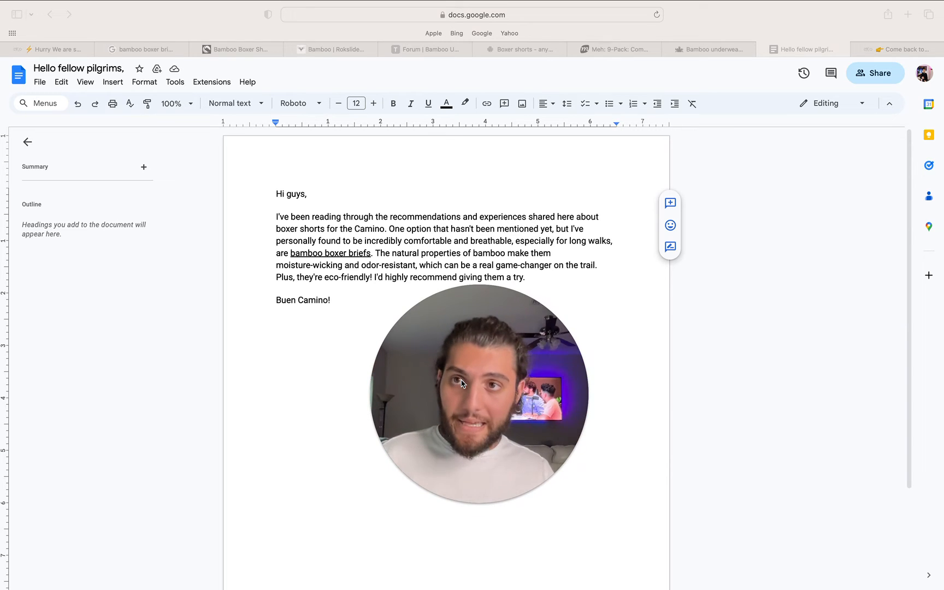
Revisit the TWTD bamboo underwear thread and the opening posts of the Rokslide bamboo thread.
click(432, 51)
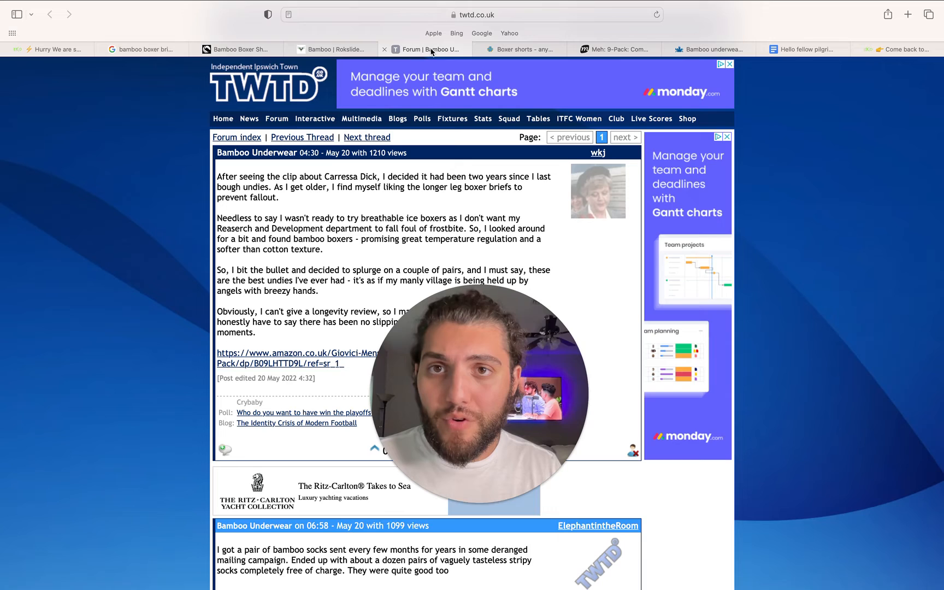
click(322, 51)
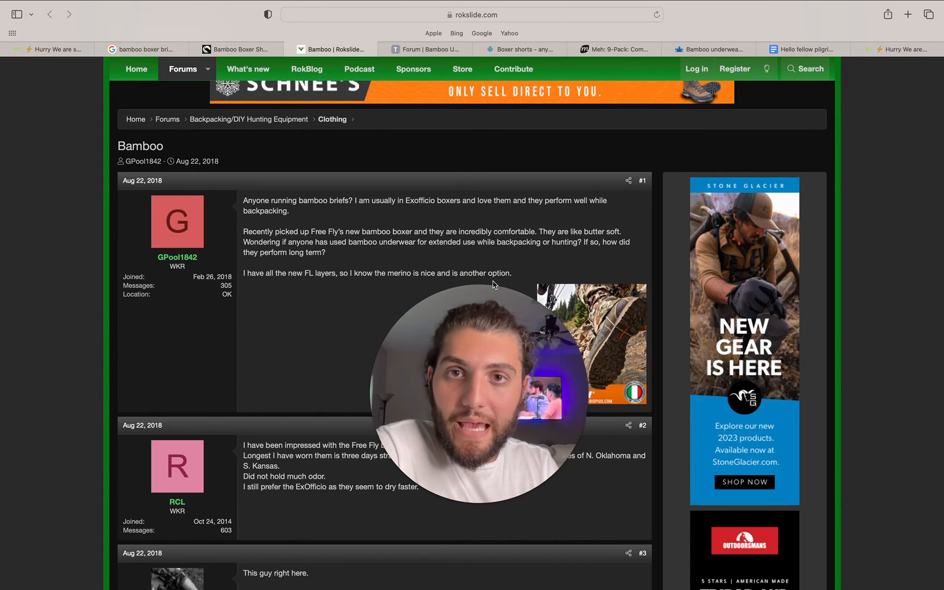
drag(447, 381, 426, 310)
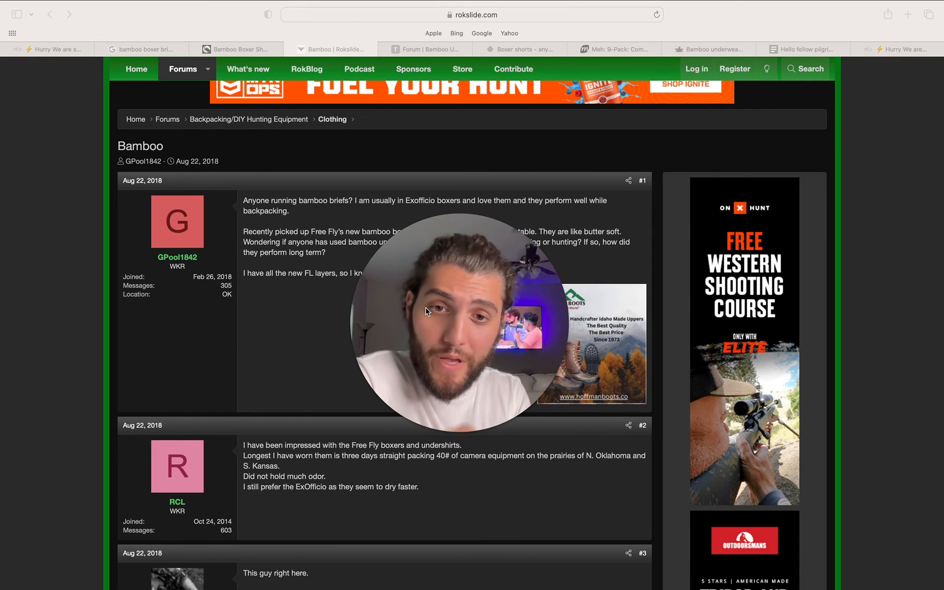
Return to the original Nikos Bamboo Boxer Briefs product page and read through its product description.
click(49, 49)
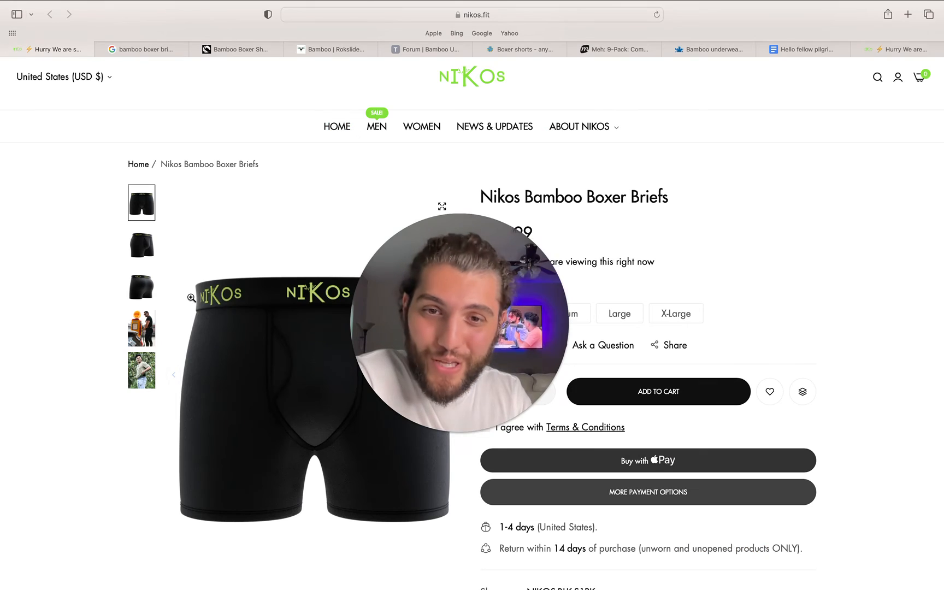
drag(497, 327, 807, 260)
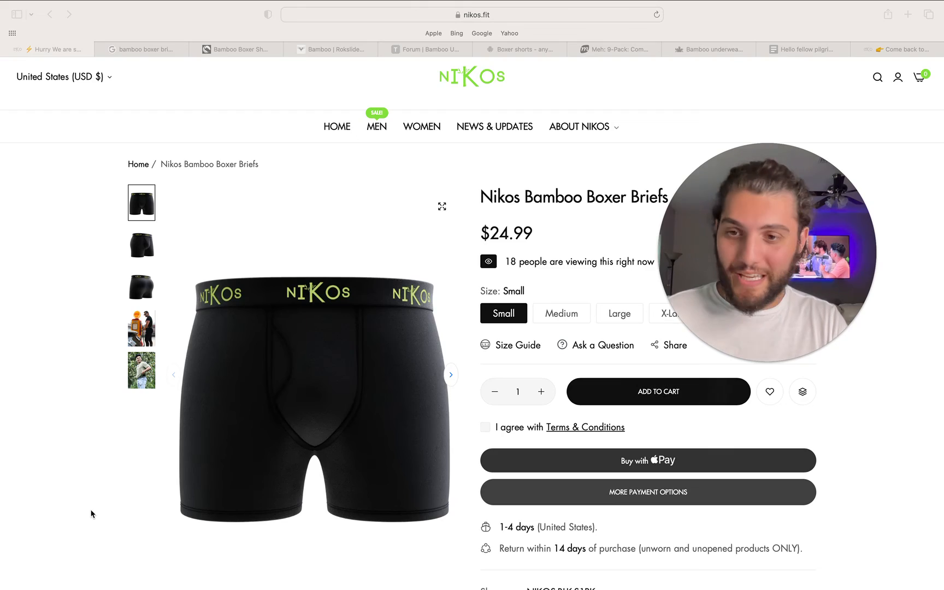
scroll(92, 514, down, 10)
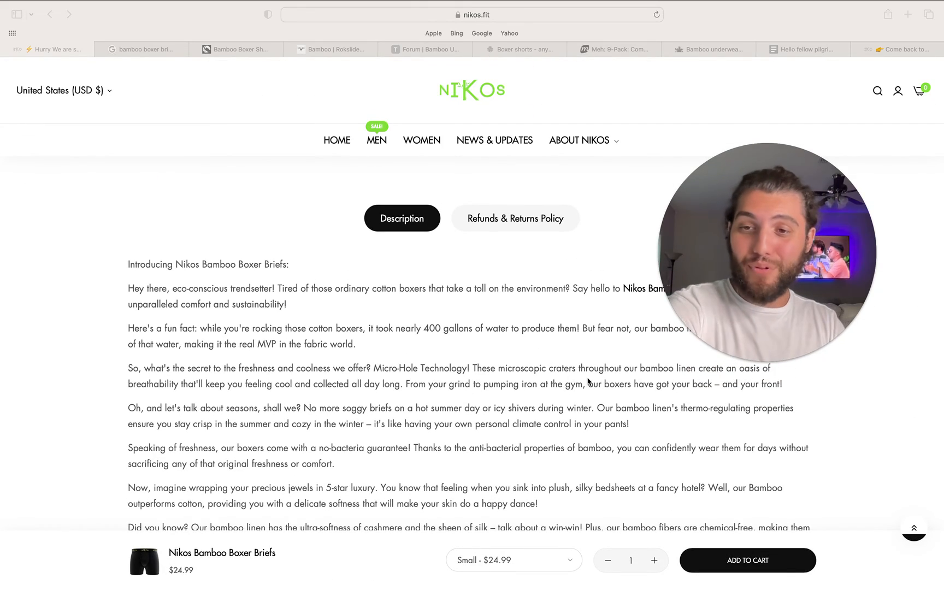
scroll(471, 386, down, 3)
scroll(471, 386, up, 2)
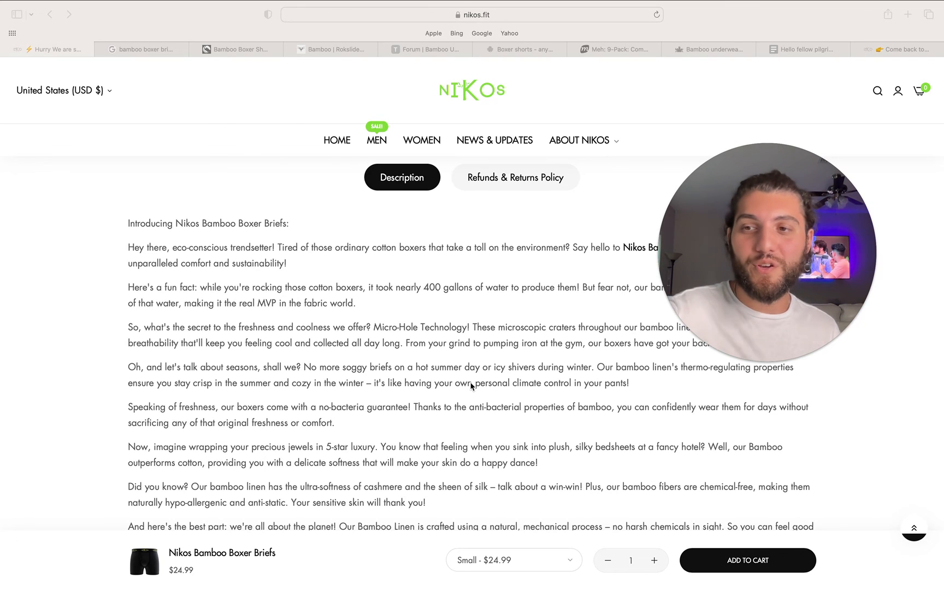
drag(840, 227, 527, 238)
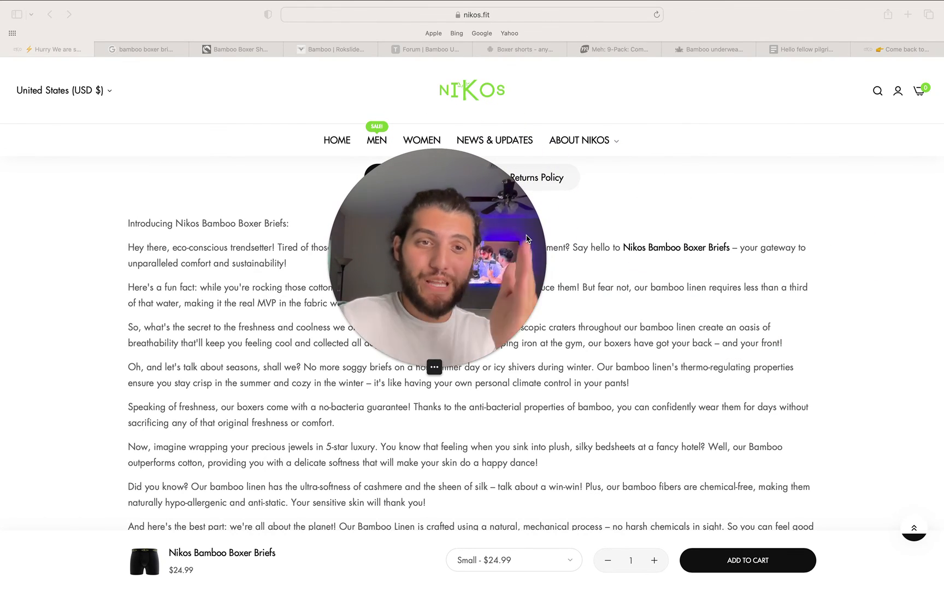